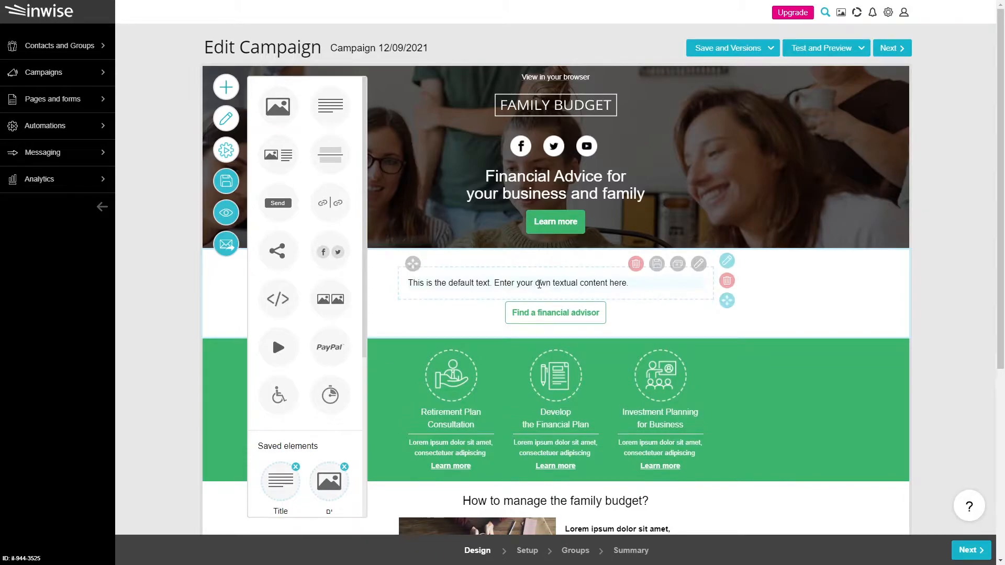
- Replace the default text with the "Money management: why it's important" heading and paragraph, and make the heading bold, italic and underlined
triple_click(539, 284)
type("Money management: why it's important Basic money management is about meeting your family's everyday expenses, handling unexpected bills and saving for the future. It can put you in control of your money, which helps you avoid stress and feel more secure.")
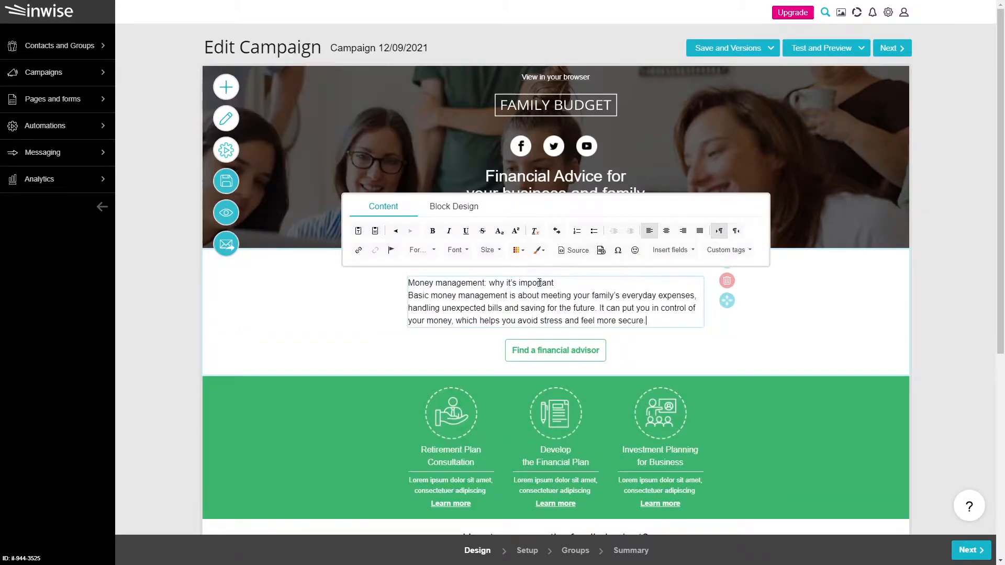
left_click_drag(556, 282, 412, 282)
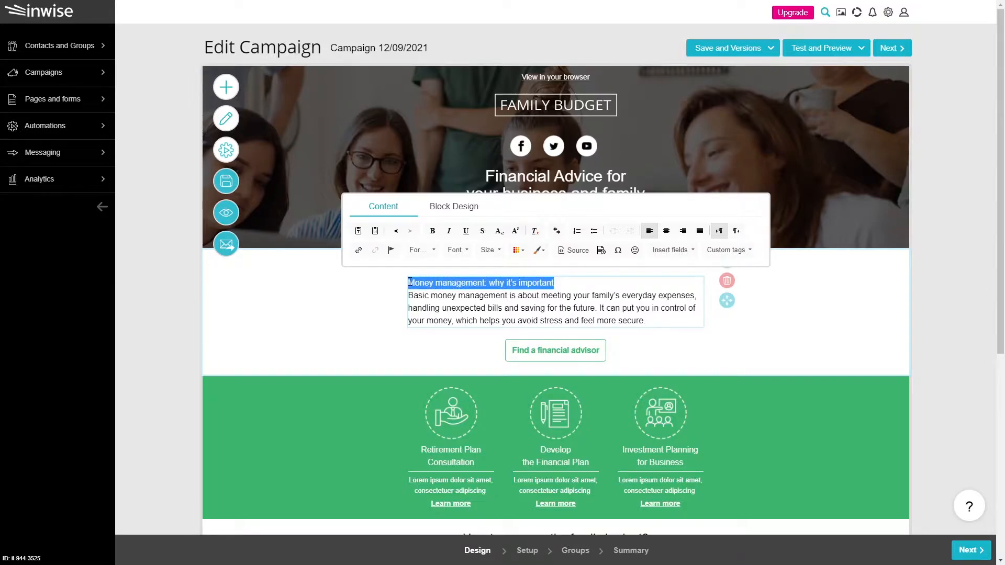
left_click(433, 235)
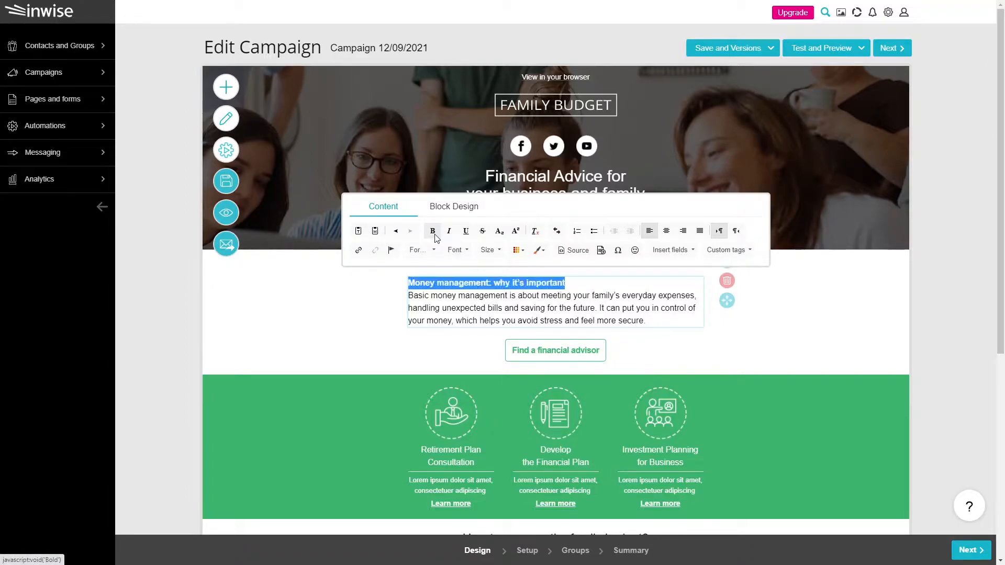
left_click(448, 233)
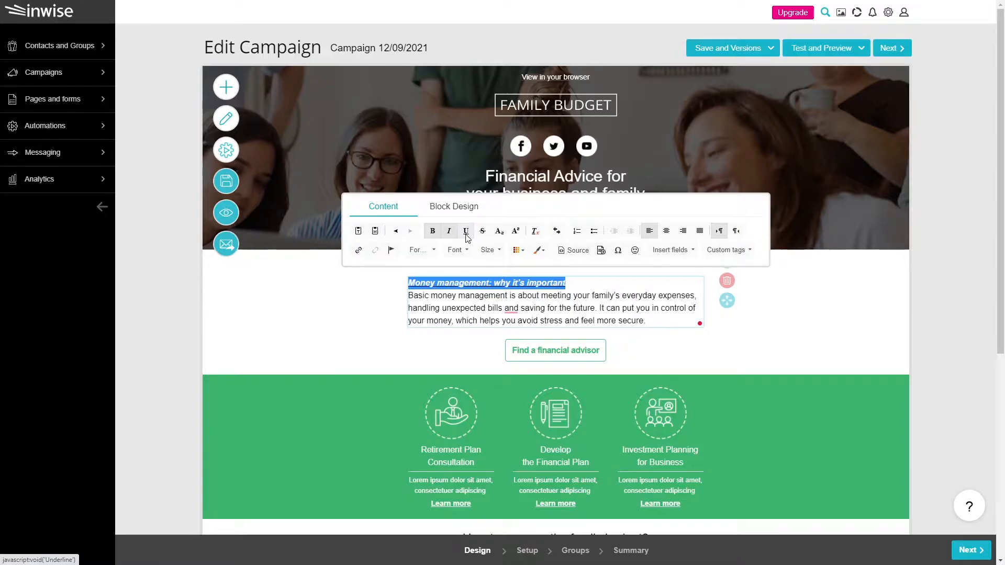
left_click(465, 233)
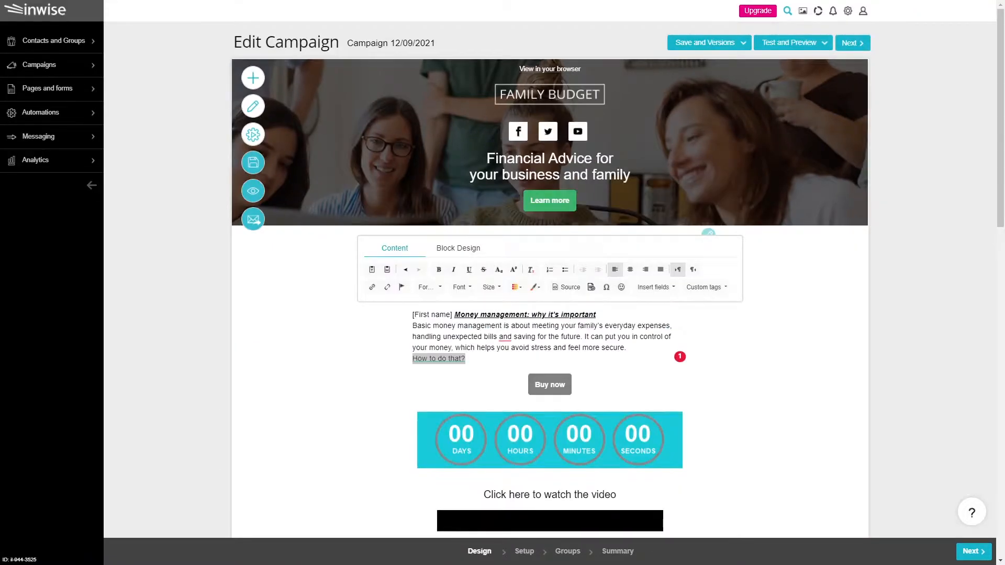
- Link the text "How to do that?" to the anchor "Steps towards managing money" in this page
left_click(371, 287)
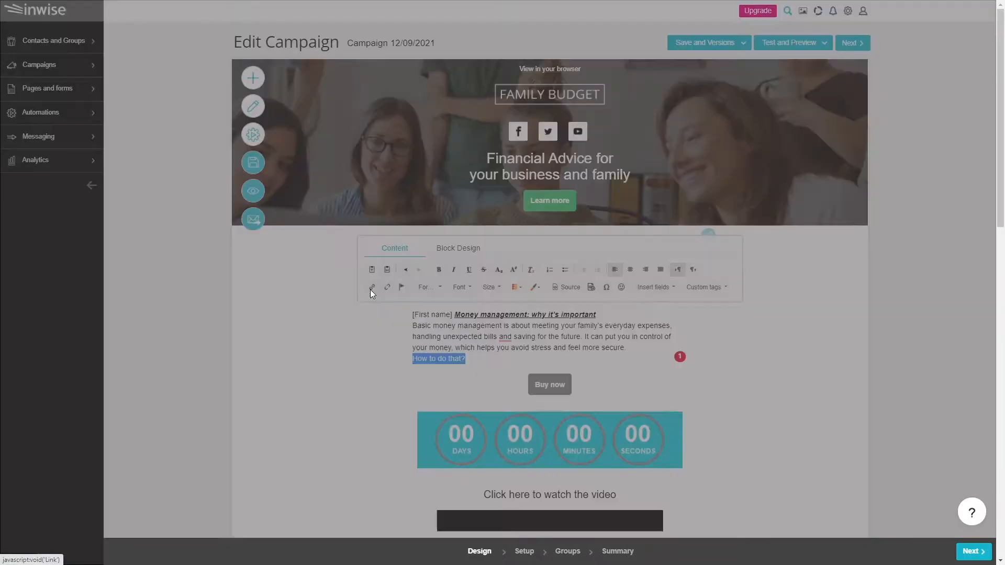
left_click(341, 178)
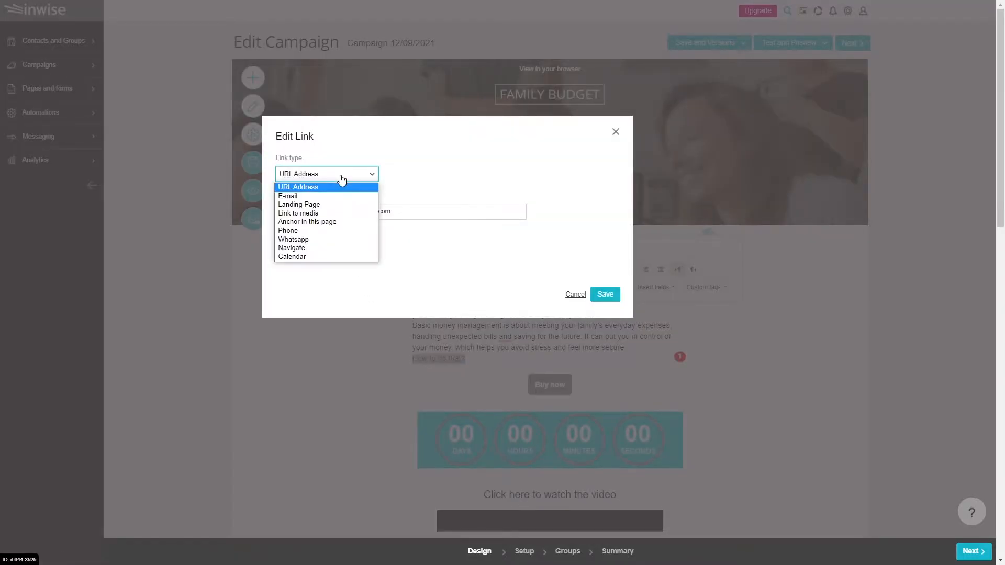
left_click(340, 222)
left_click(339, 226)
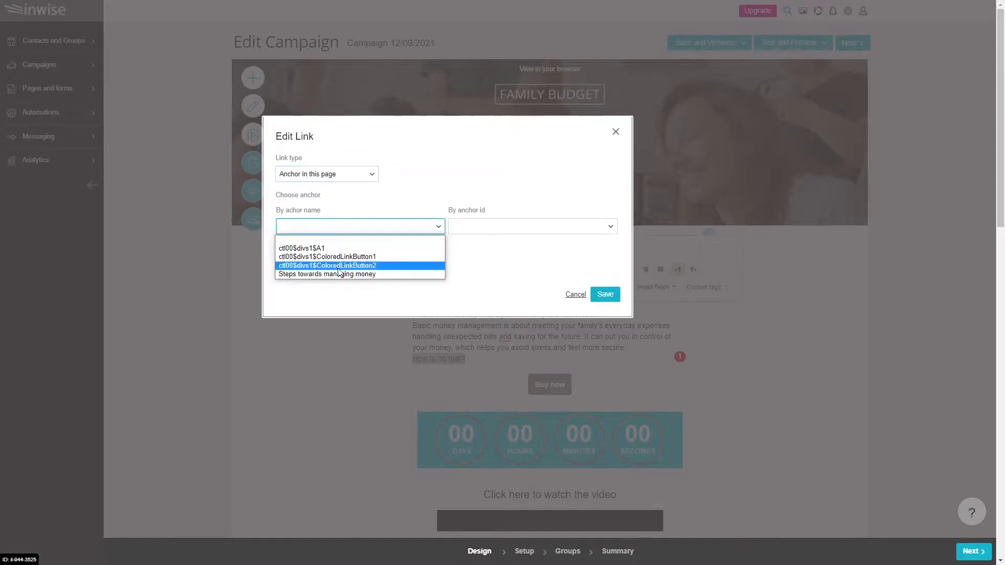
left_click(339, 273)
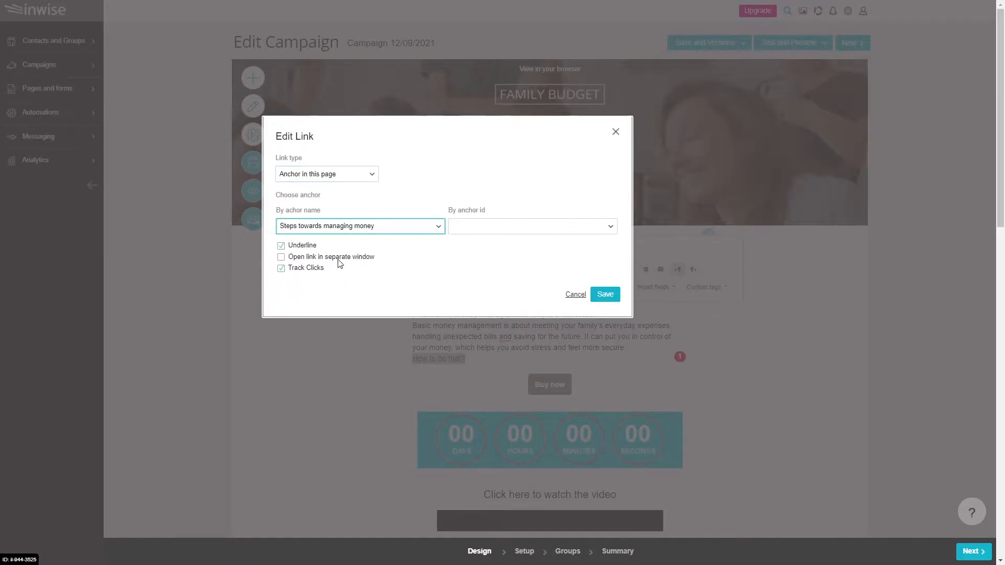
- Change the link type to E-mail and fill in the support e-mail address
left_click(354, 183)
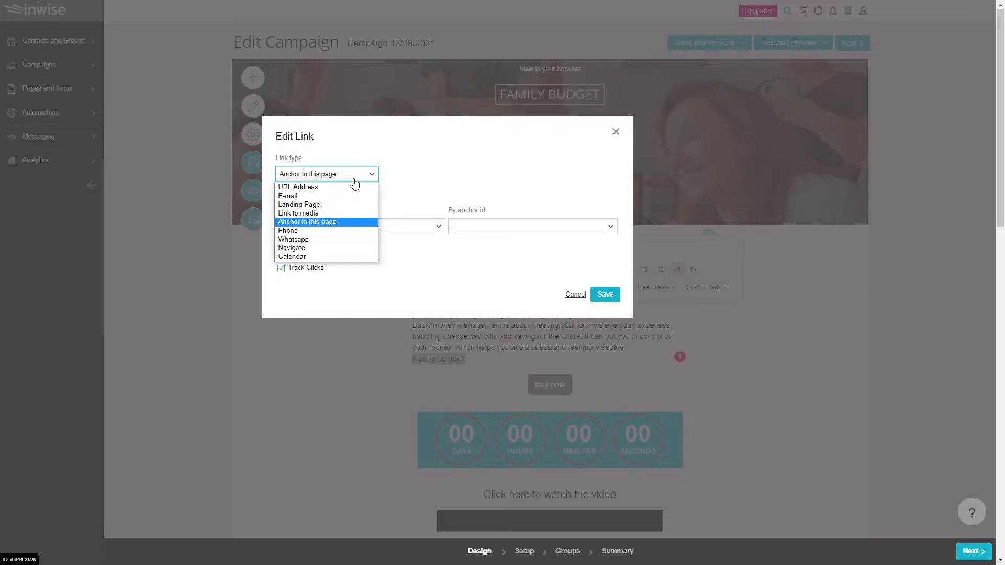
left_click(350, 197)
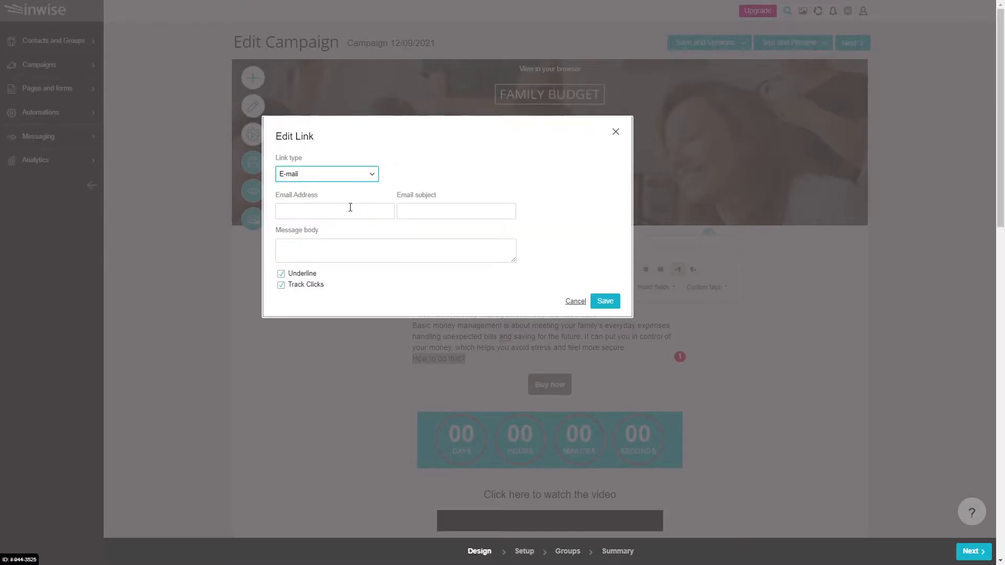
left_click(350, 209)
key("ctrl+v")
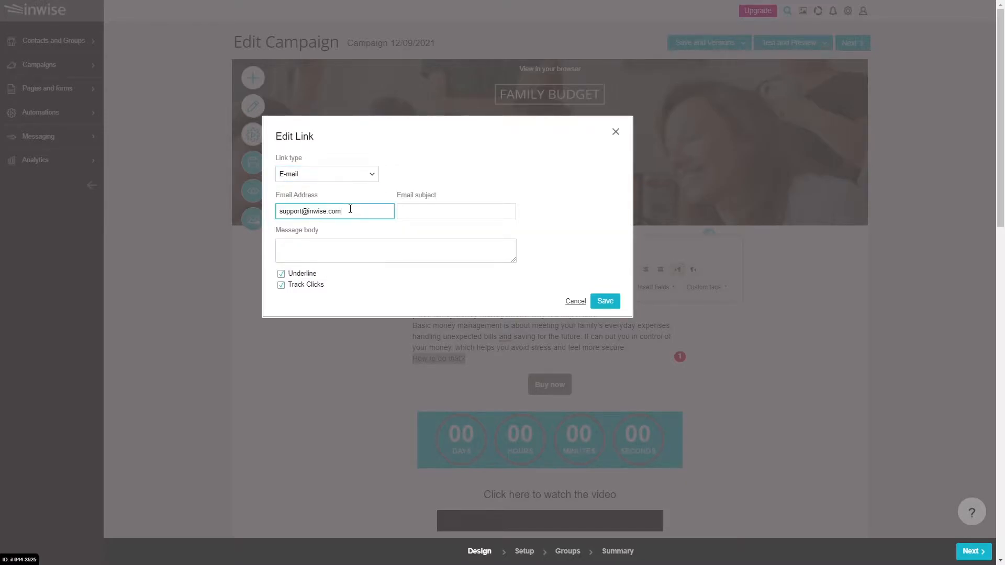
- Try the landing page "Getting started with budgeting (57671)" as the link target, and switch the link type to Phone
left_click(358, 178)
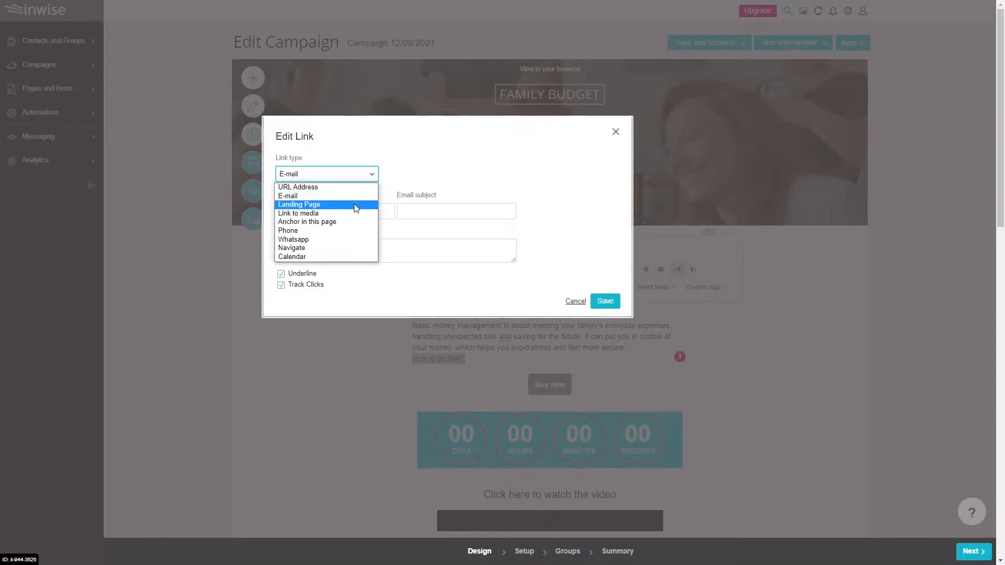
left_click(353, 205)
left_click(354, 211)
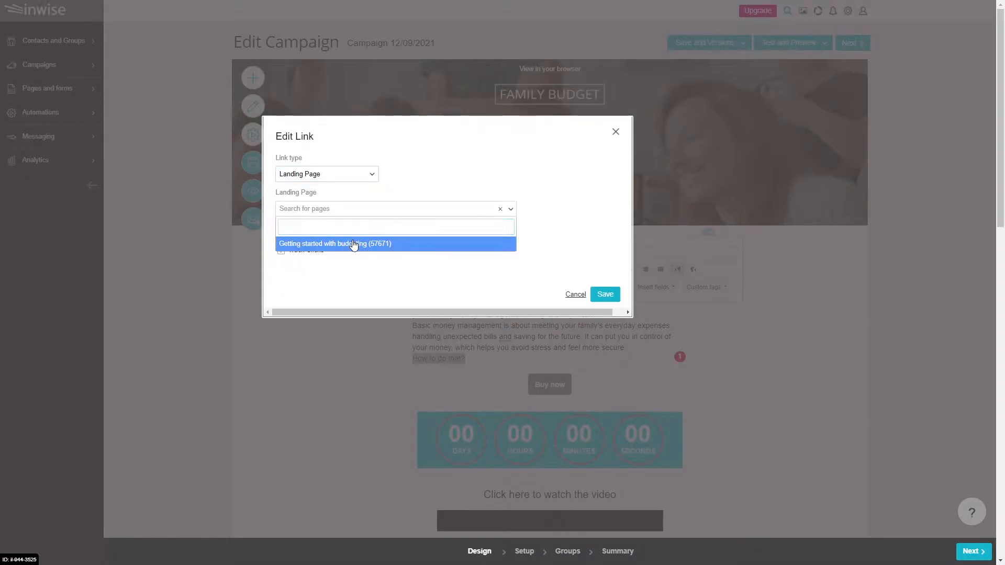
left_click(355, 242)
left_click(351, 178)
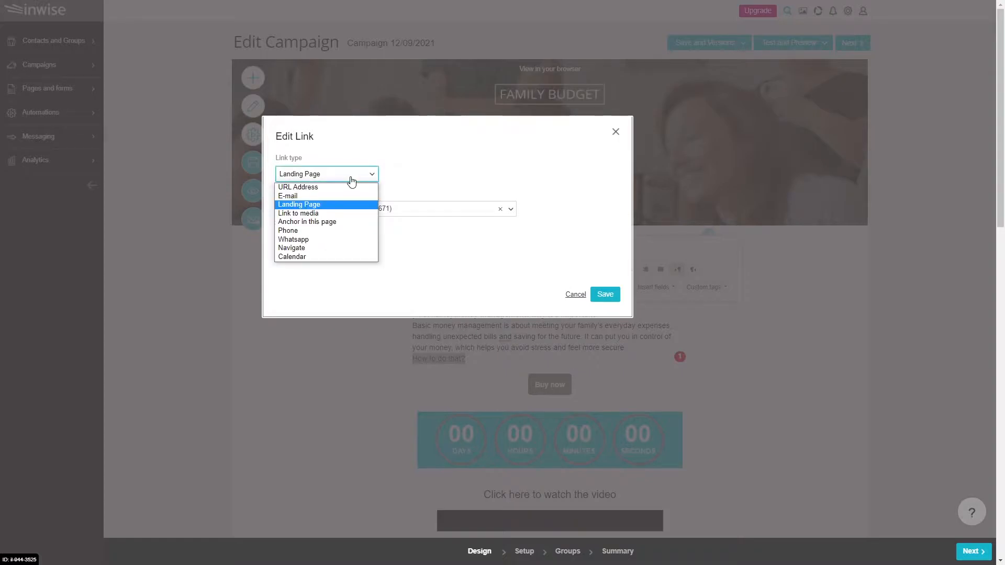
left_click(341, 231)
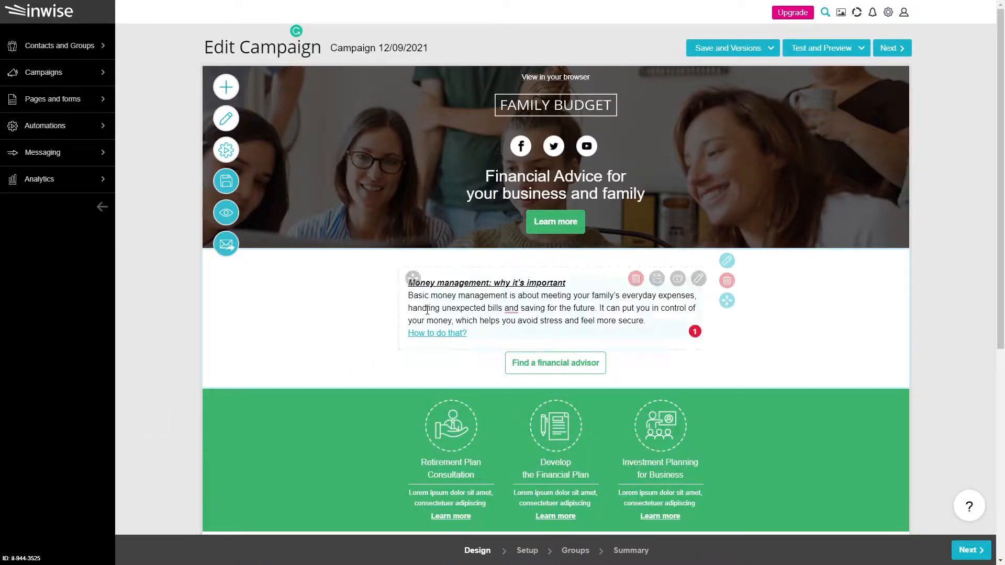
- Insert the First name field in front of the "Money management: why it's important" heading
left_click(414, 289)
left_click(409, 283)
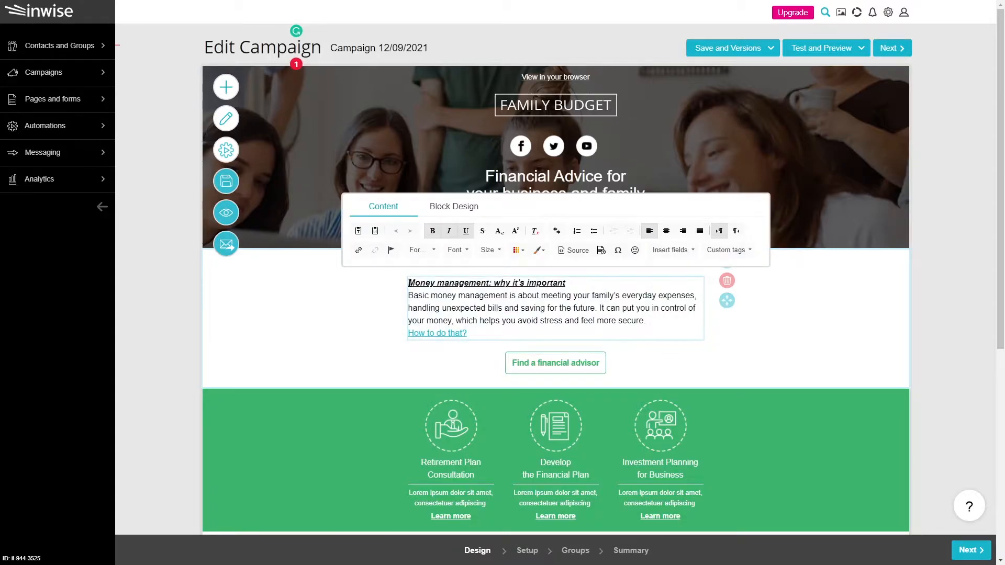
left_click(673, 251)
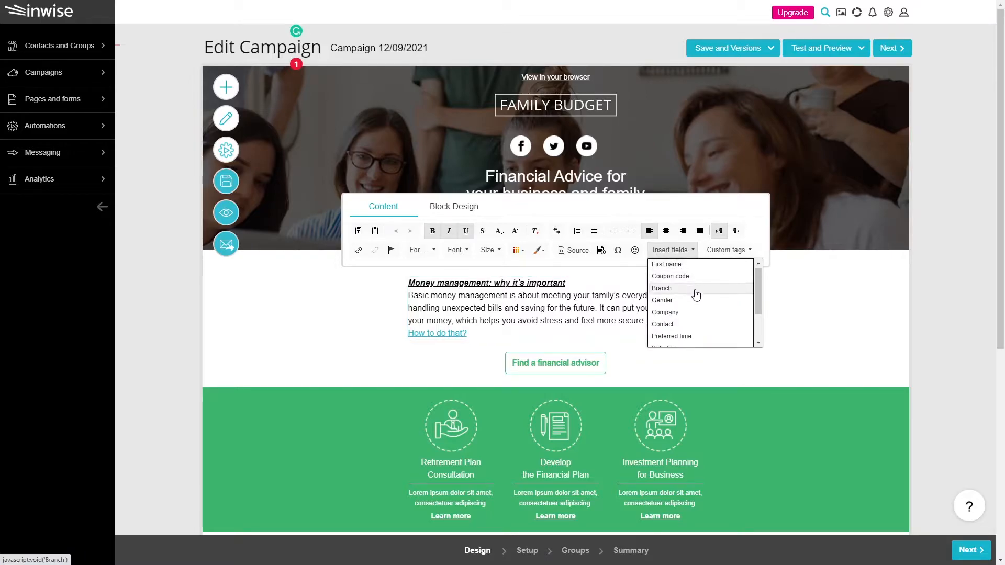
left_click(681, 265)
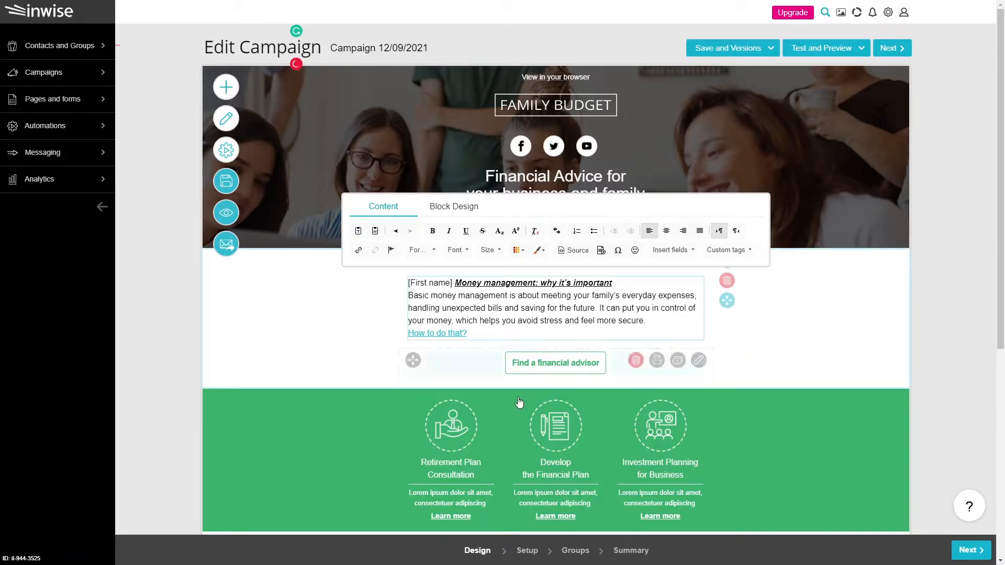
- View the text block's background colour options and set its top padding to 14
left_click(473, 215)
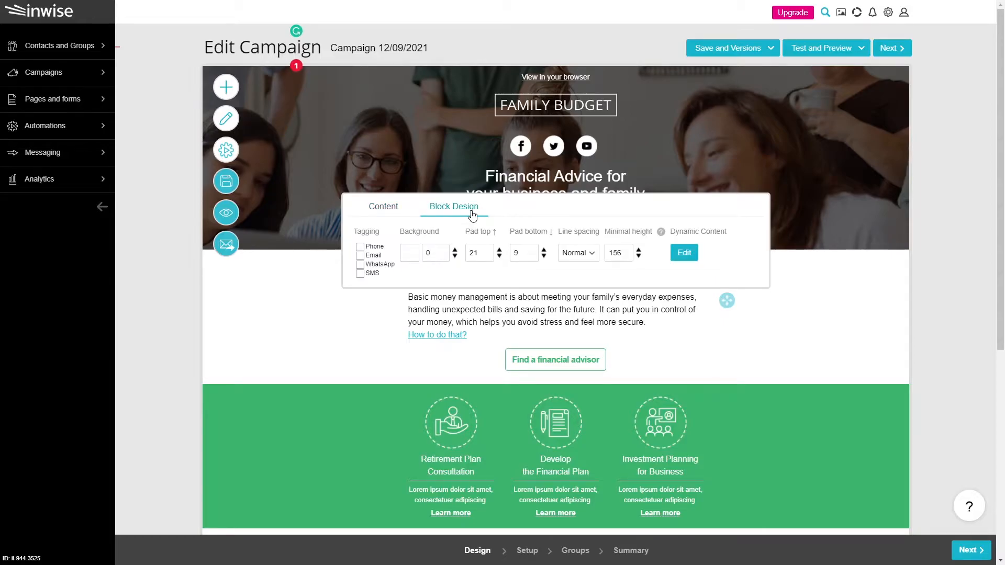
left_click(410, 253)
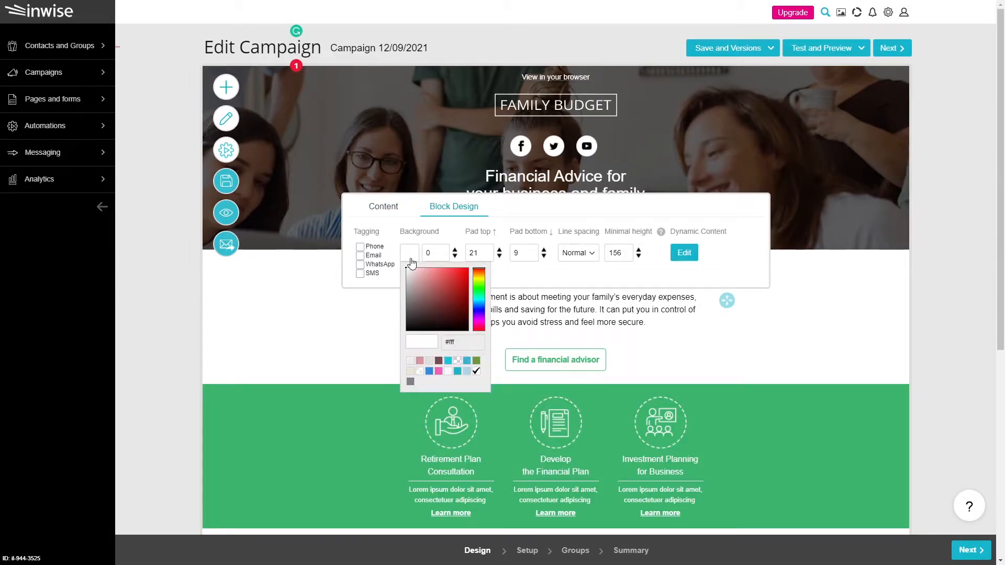
left_click(411, 260)
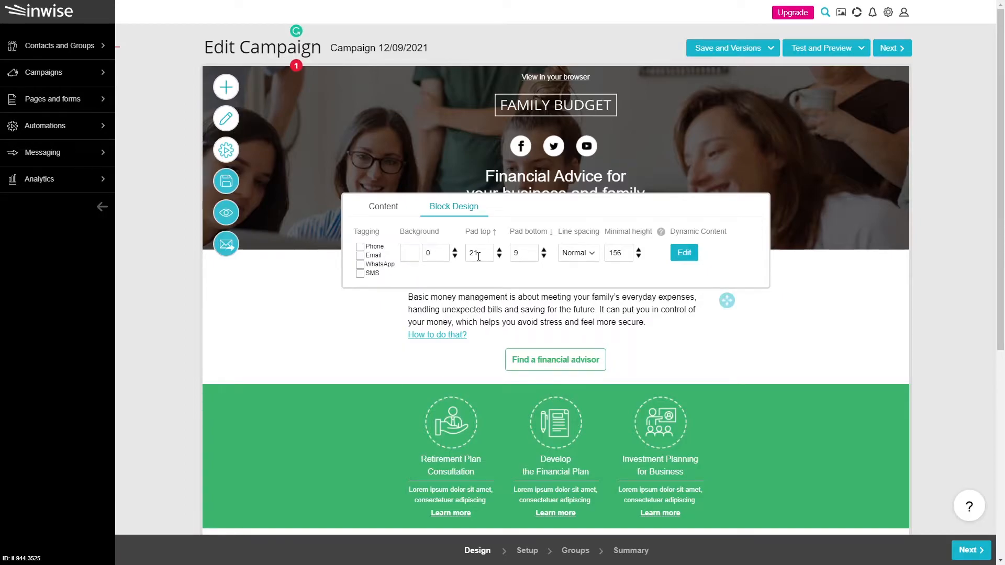
left_click(500, 257)
left_click(500, 257)
left_click(500, 257)
left_click(499, 256)
left_click(500, 256)
left_click(499, 256)
left_click(499, 256)
- Set the text block's bottom padding to 2 and open its line spacing options
left_click(544, 256)
left_click(544, 256)
left_click(543, 257)
left_click(544, 256)
left_click(544, 256)
left_click(544, 256)
left_click(544, 256)
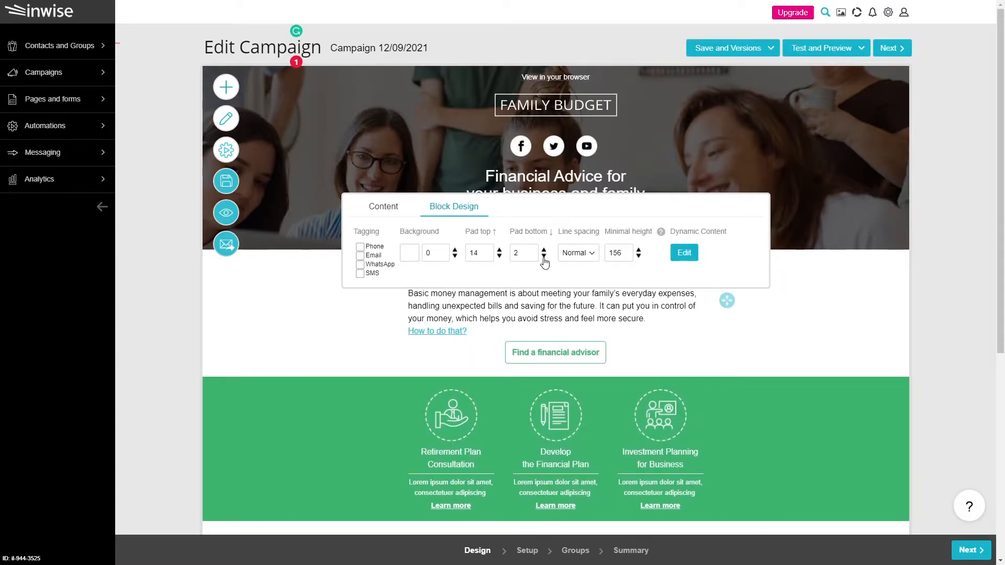
left_click(589, 257)
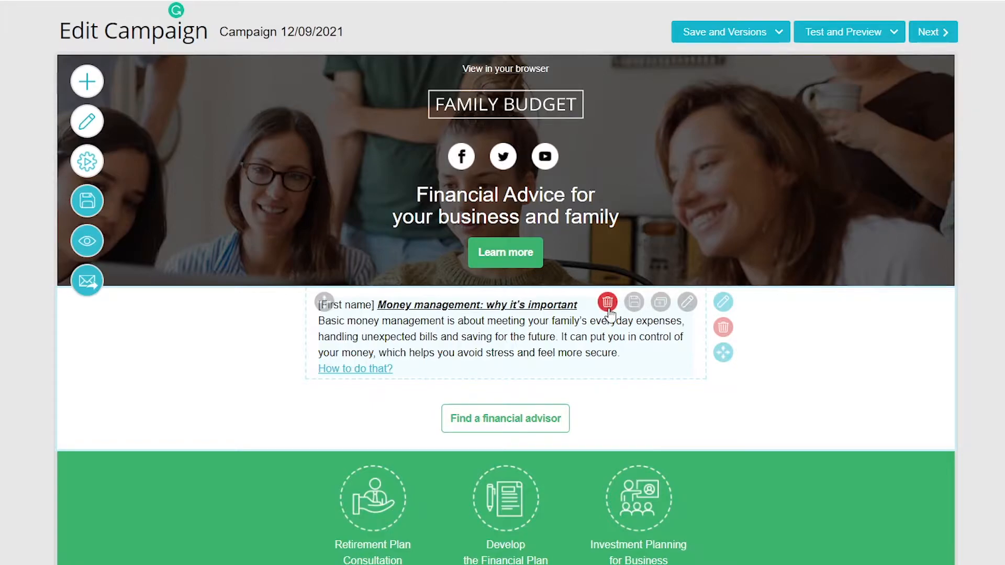
- Move the text block below the "Find a financial advisor" button and add an image block beneath the text
left_click_drag(324, 302, 337, 378)
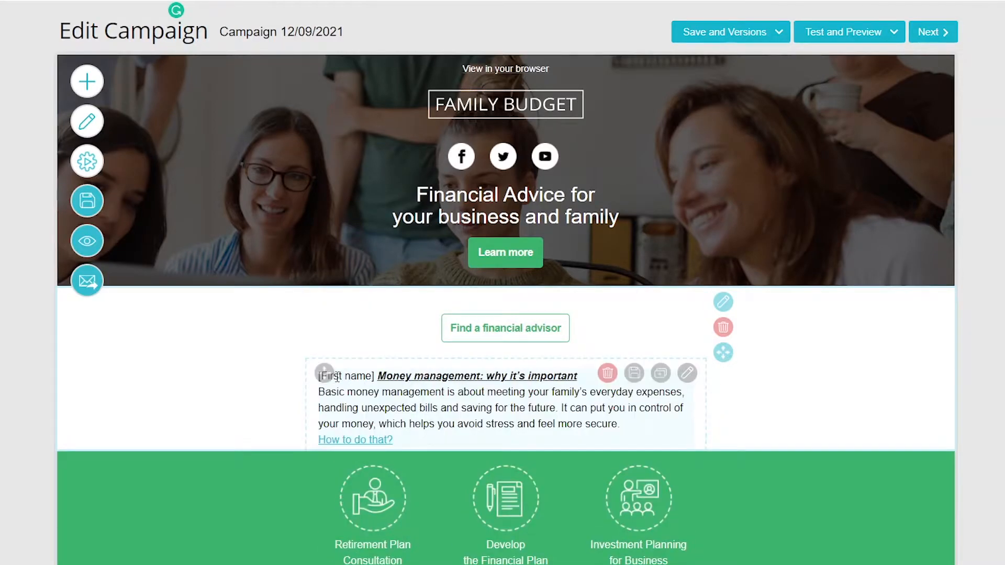
left_click(88, 83)
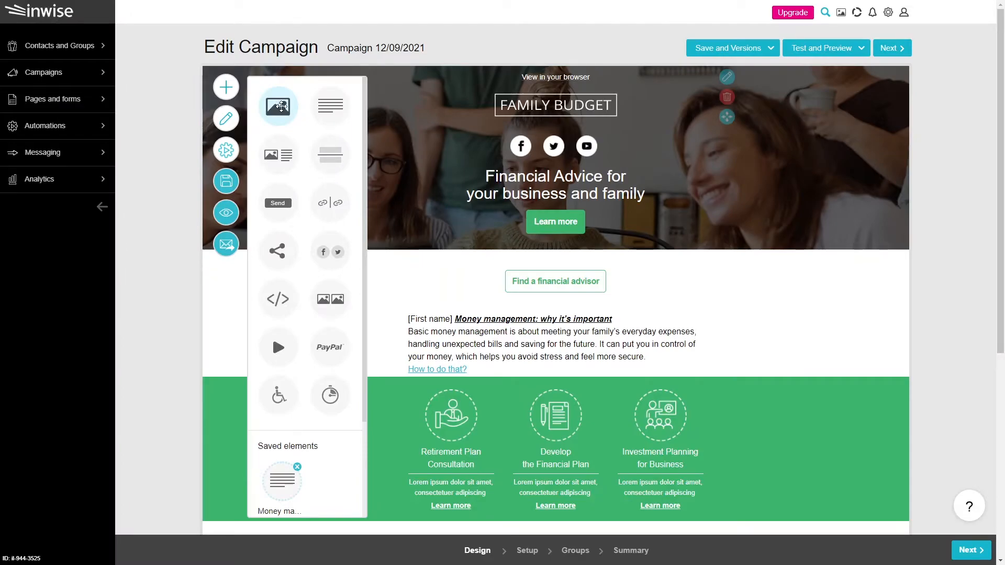
left_click_drag(152, 106, 244, 236)
left_click_drag(349, 208, 463, 392)
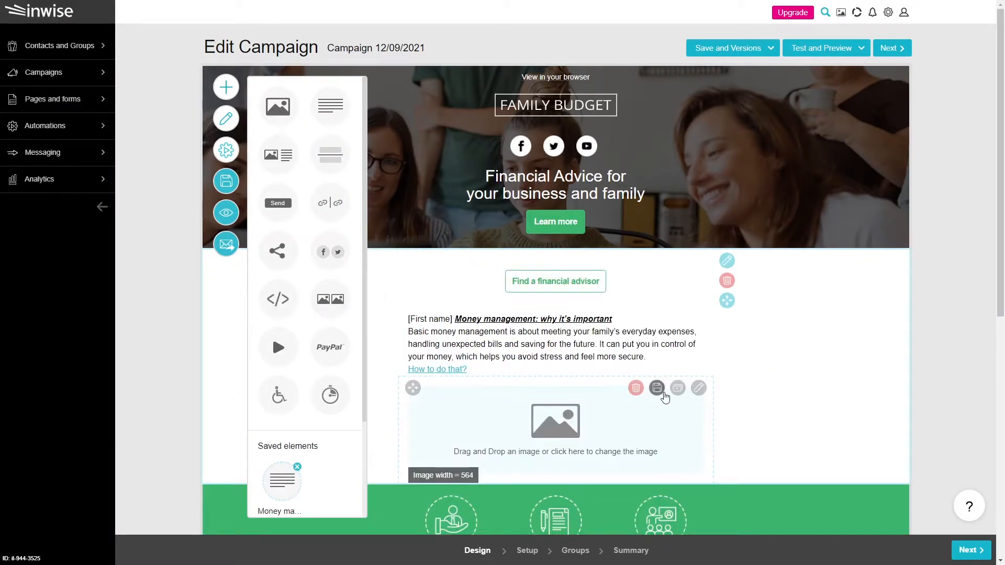
- Fill the new image block with Robot---Guide.png from the media area and open its image properties
left_click(698, 387)
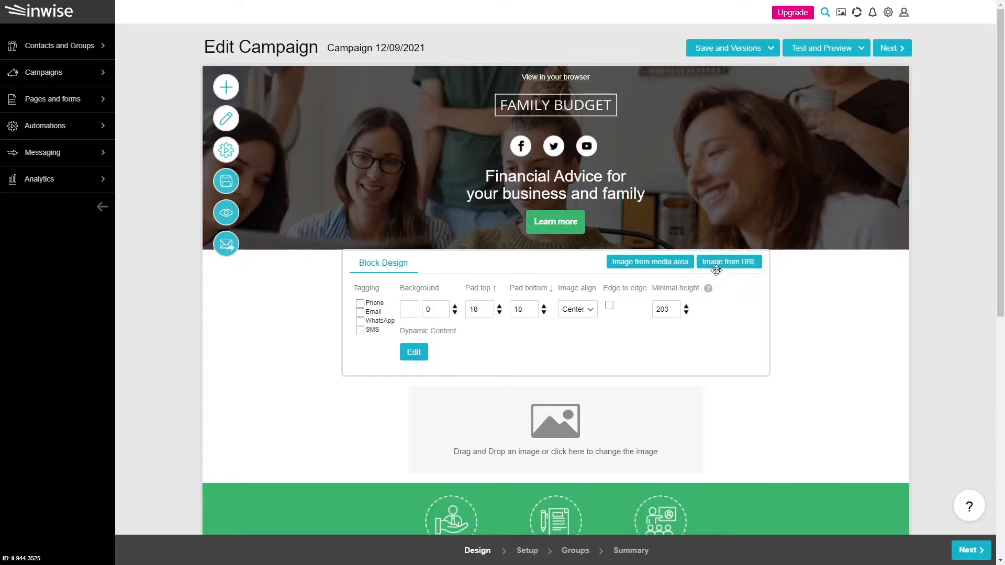
left_click(716, 270)
left_click(563, 242)
key("ctrl+a")
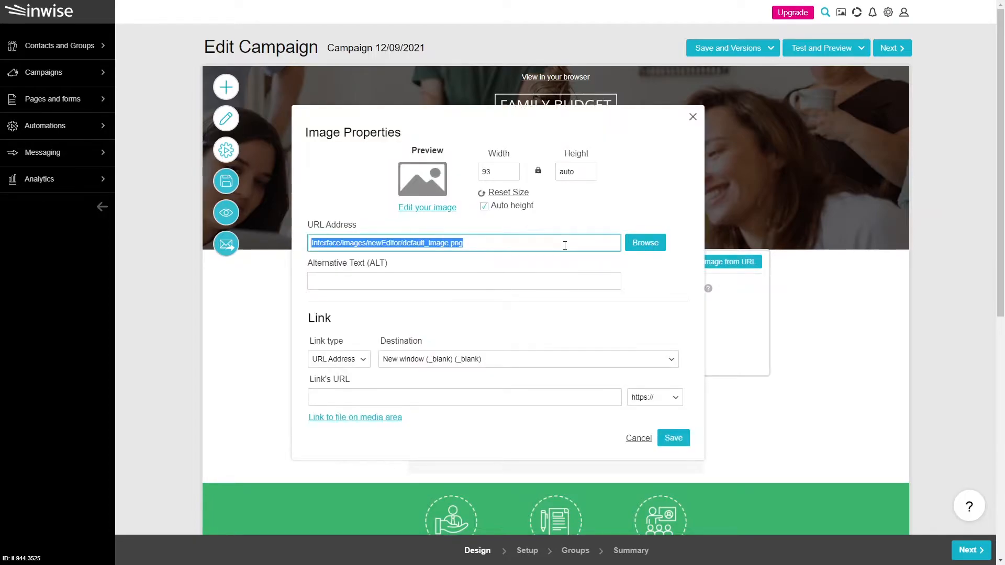
left_click(642, 248)
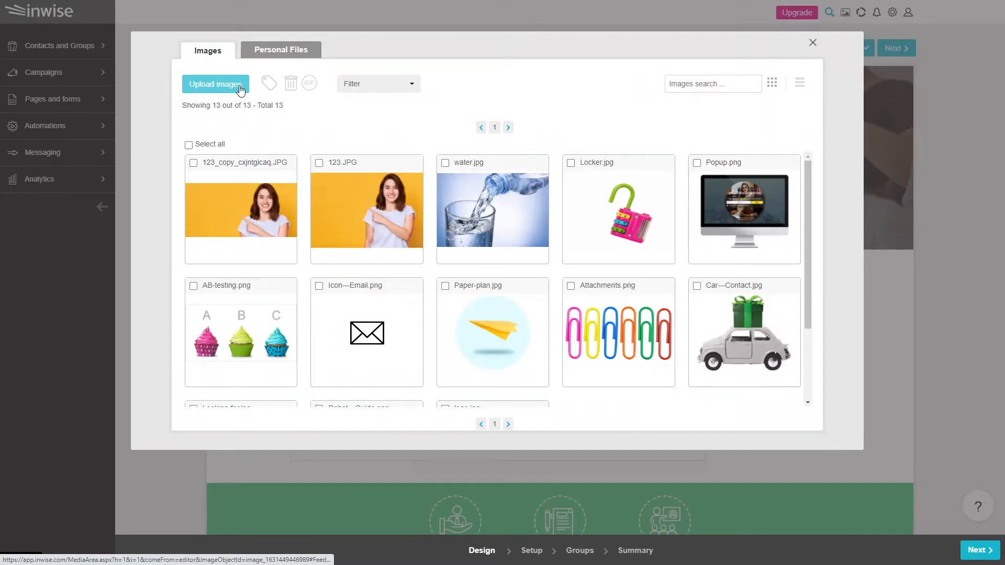
scroll(220, 220, "down", 2)
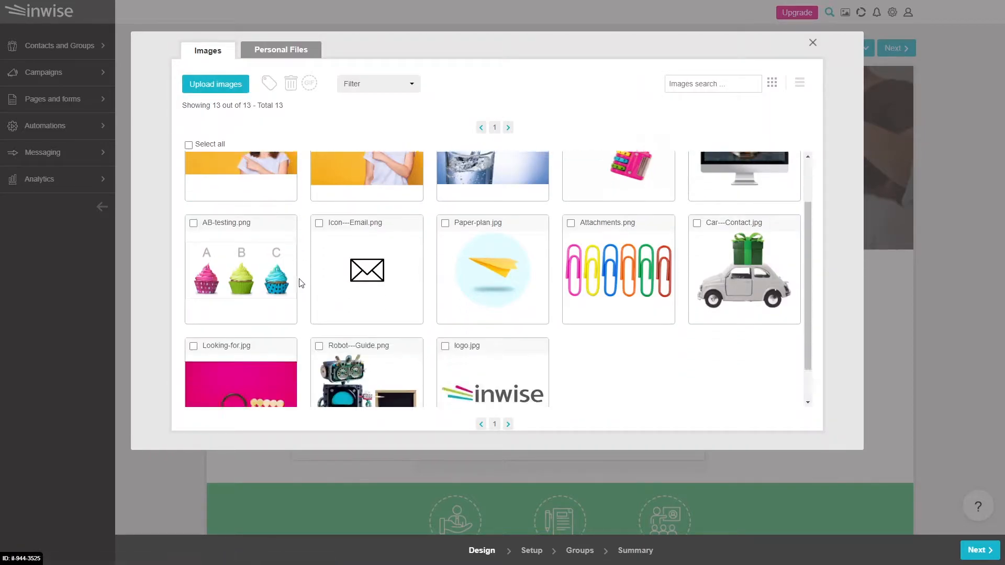
left_click(340, 337)
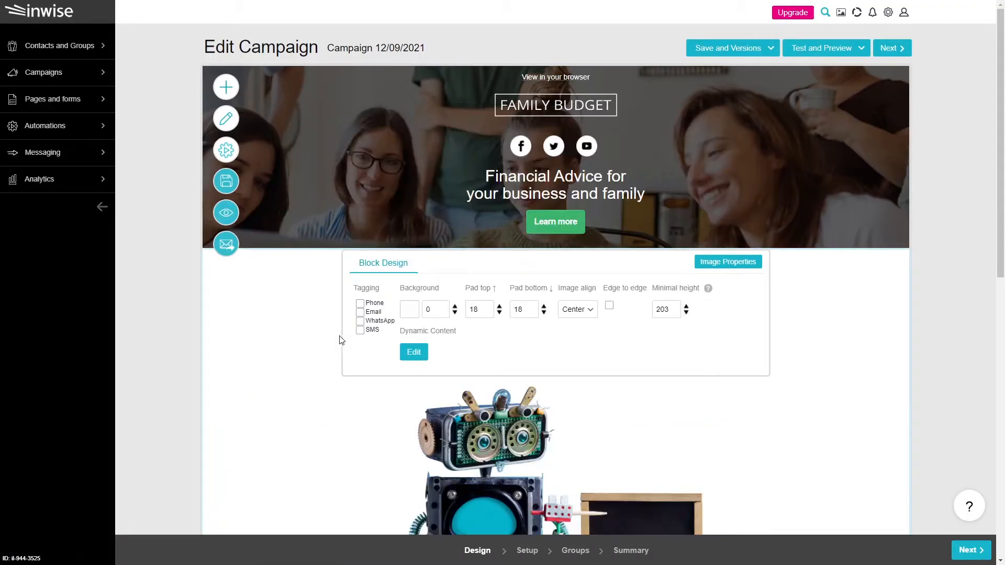
left_click(713, 264)
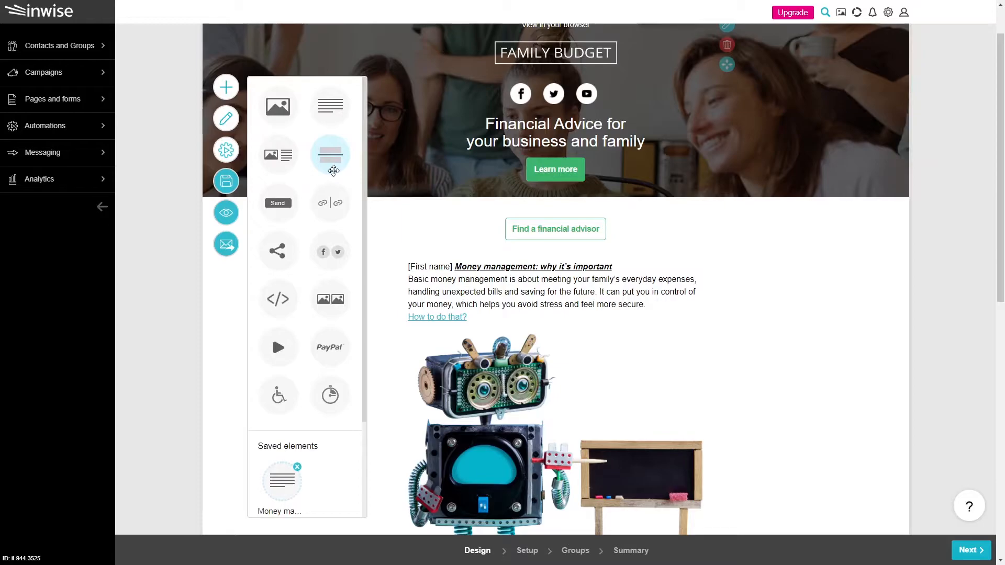
- Add a divider between the "Money management" text and the robot image and colour it blue
left_click_drag(334, 170, 438, 331)
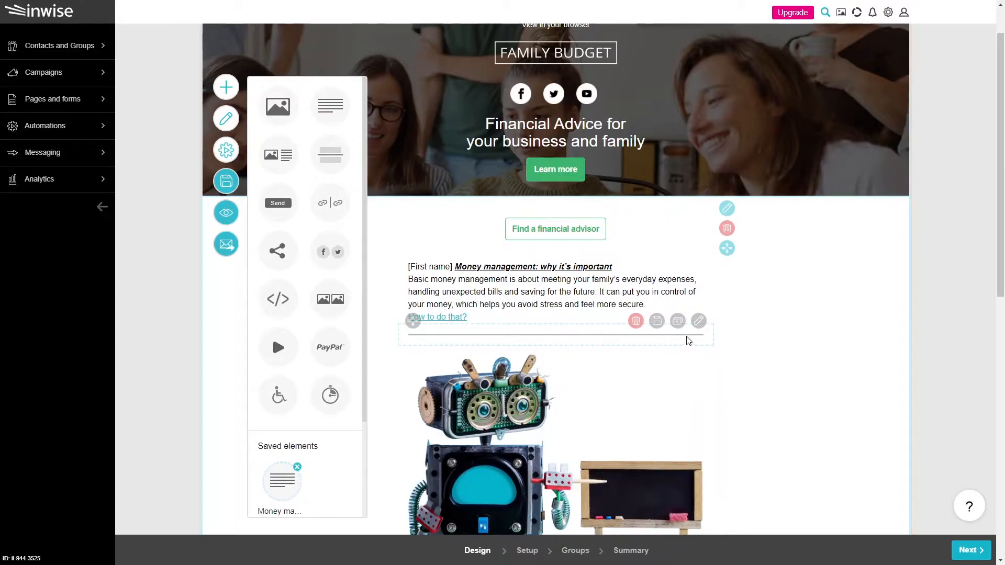
left_click(699, 321)
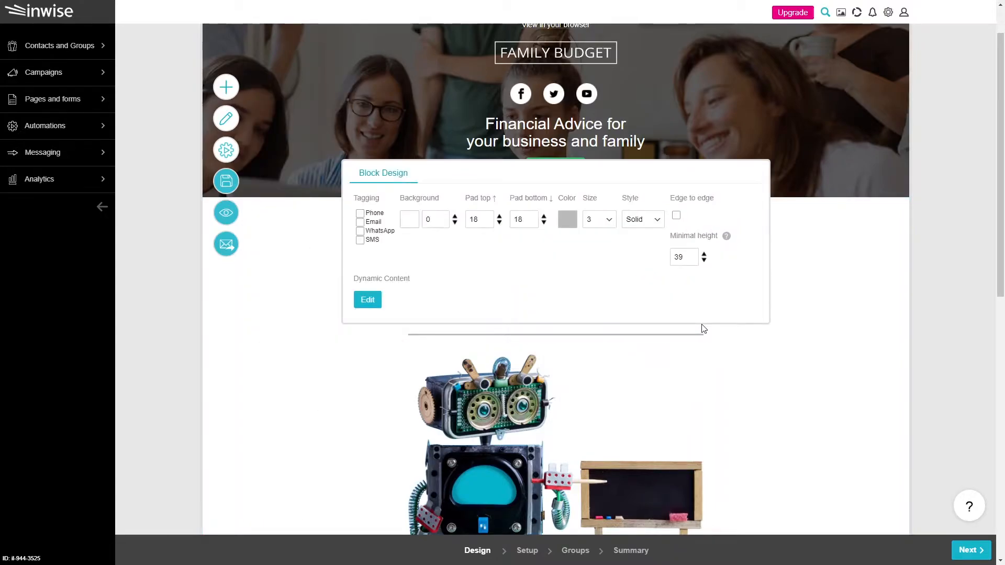
left_click(567, 220)
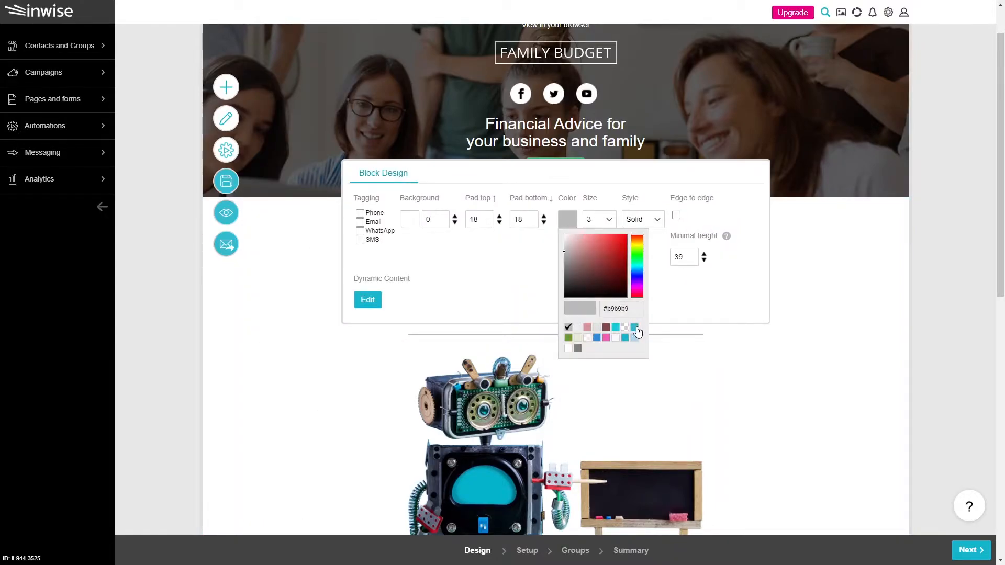
left_click(638, 329)
- Set the divider's size to 8 and its line style to dashed
left_click(607, 222)
left_click(602, 309)
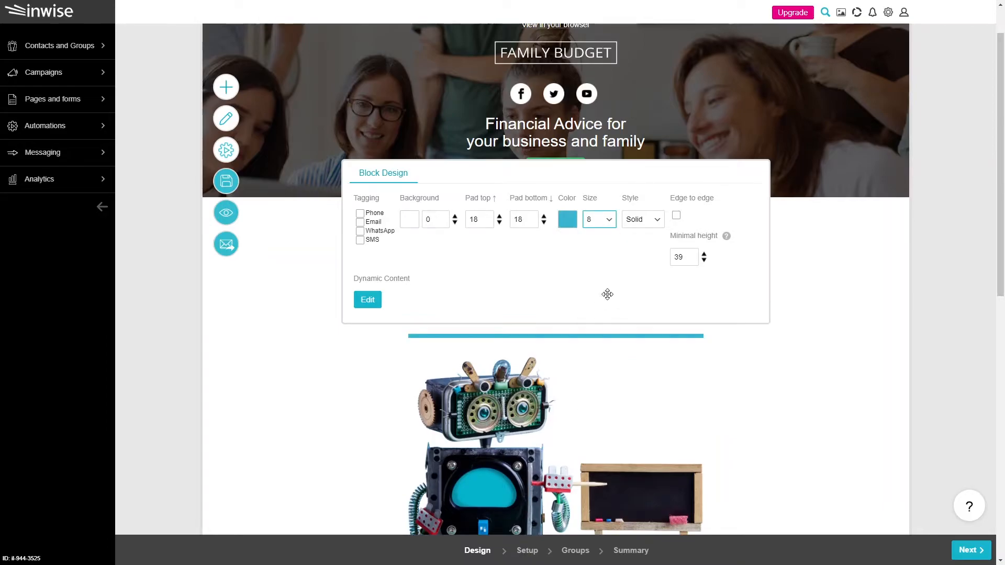
left_click(644, 227)
left_click(643, 251)
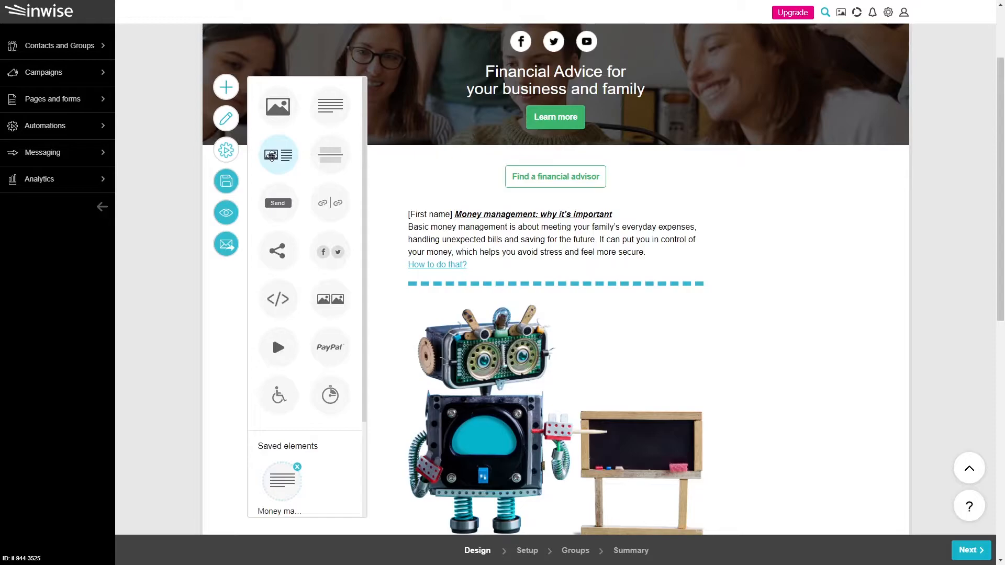
- Add an article block with text and image below the divider, swap its two sides and switch them back
left_click_drag(271, 155, 458, 316)
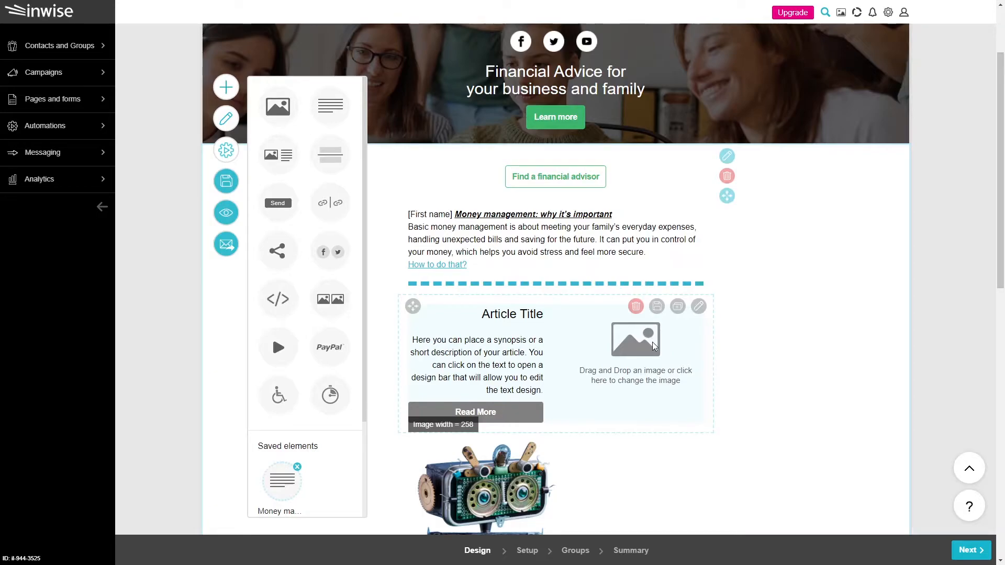
left_click(698, 307)
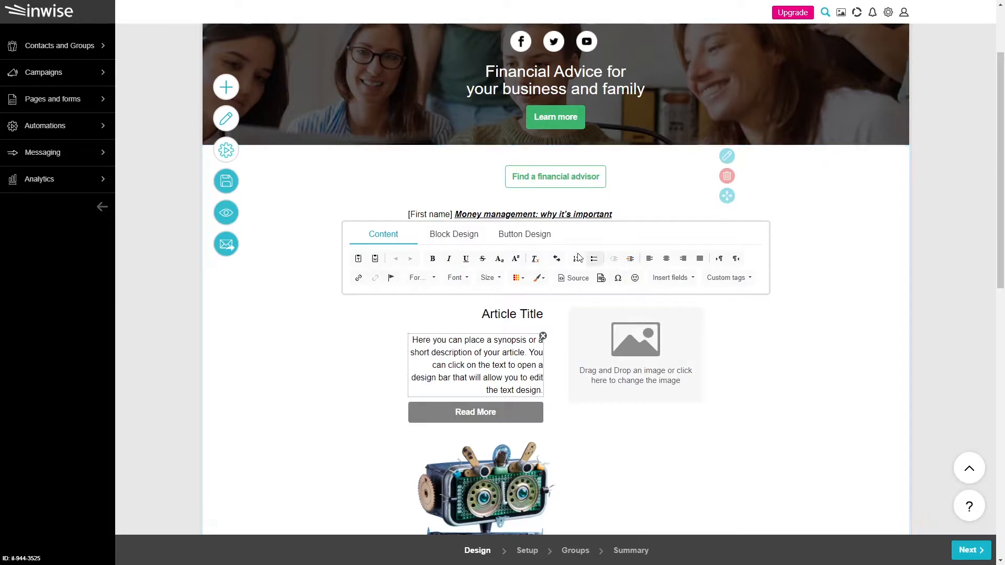
left_click(465, 236)
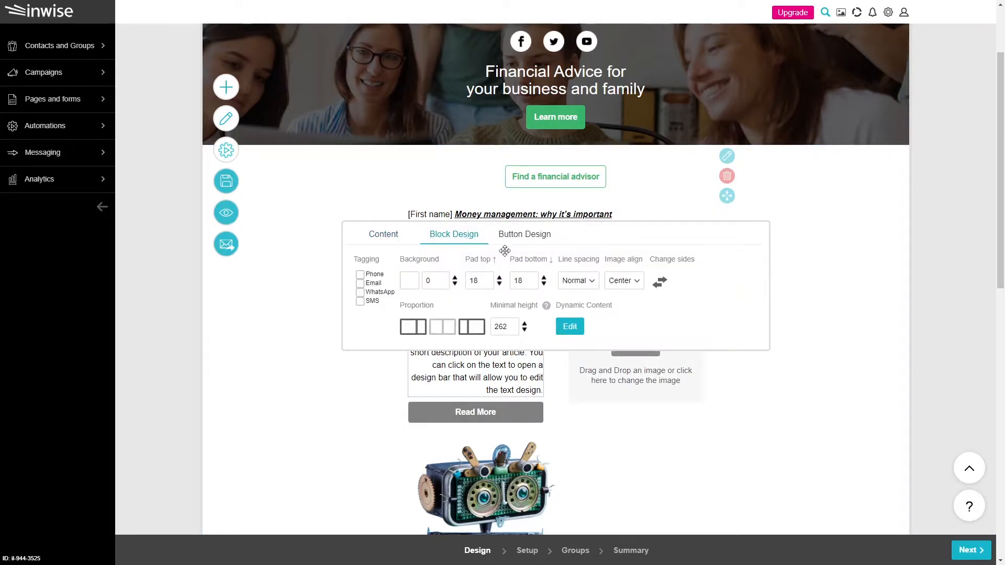
left_click(660, 286)
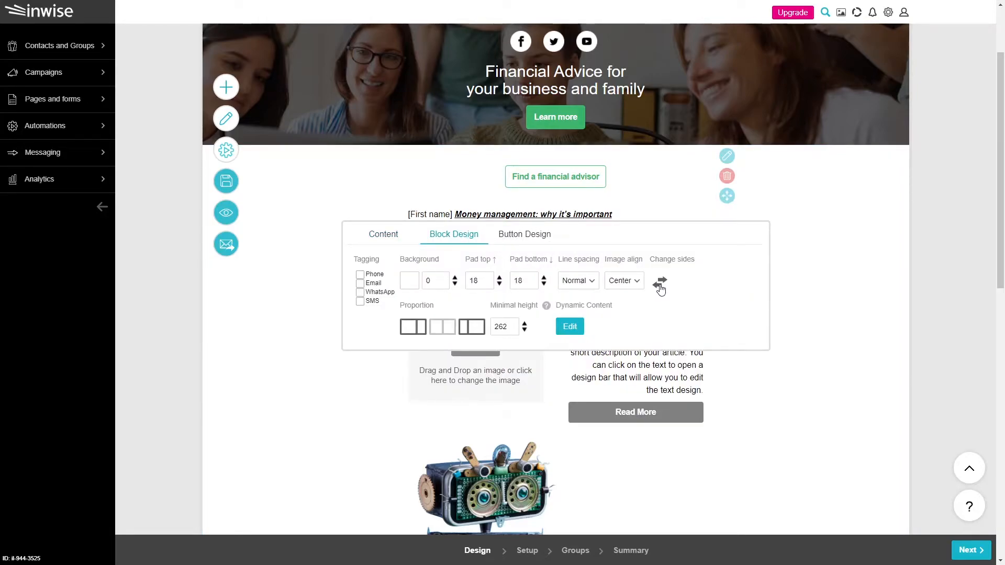
left_click(660, 285)
- Try each of the article block's three column proportions, finishing with the narrow first column
left_click(415, 329)
left_click(442, 327)
left_click(472, 328)
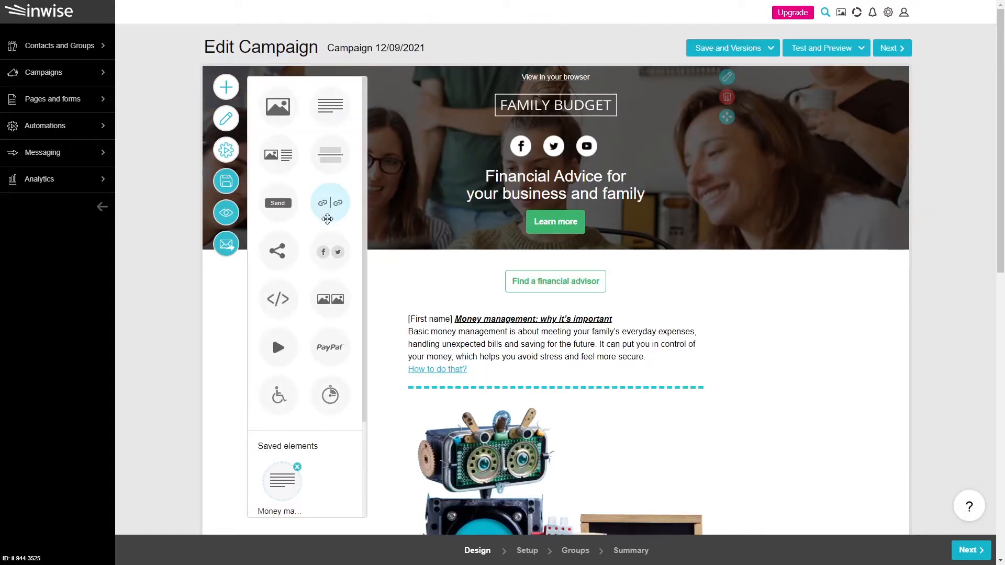
left_click_drag(327, 218, 474, 332)
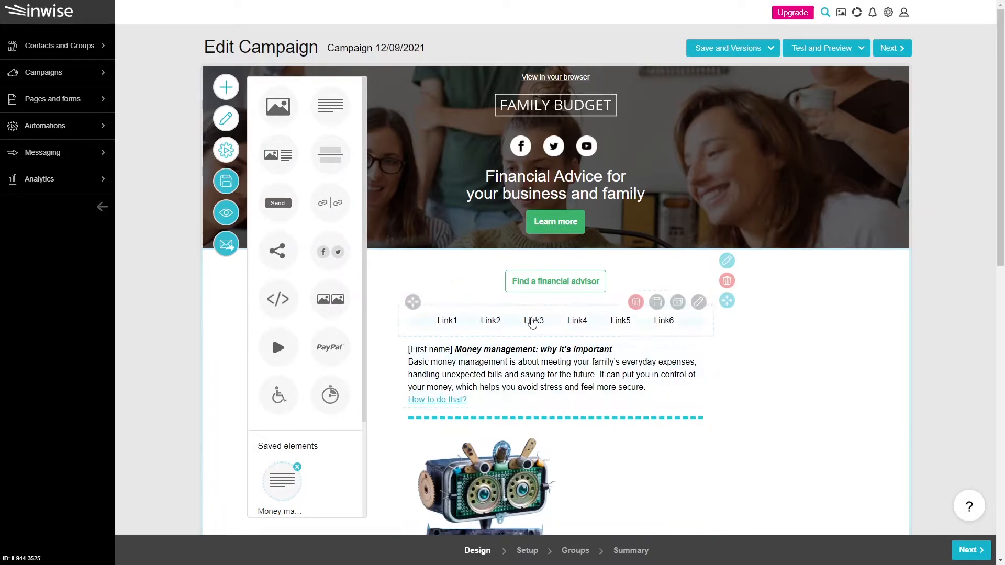
left_click(534, 320)
left_click(585, 285)
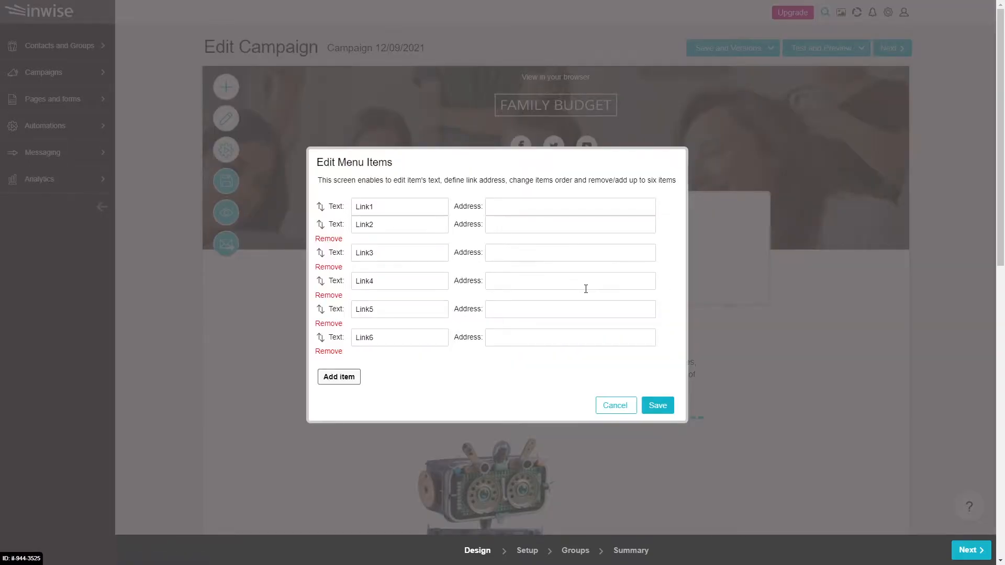
left_click(534, 207)
type("https://www.inwise.com")
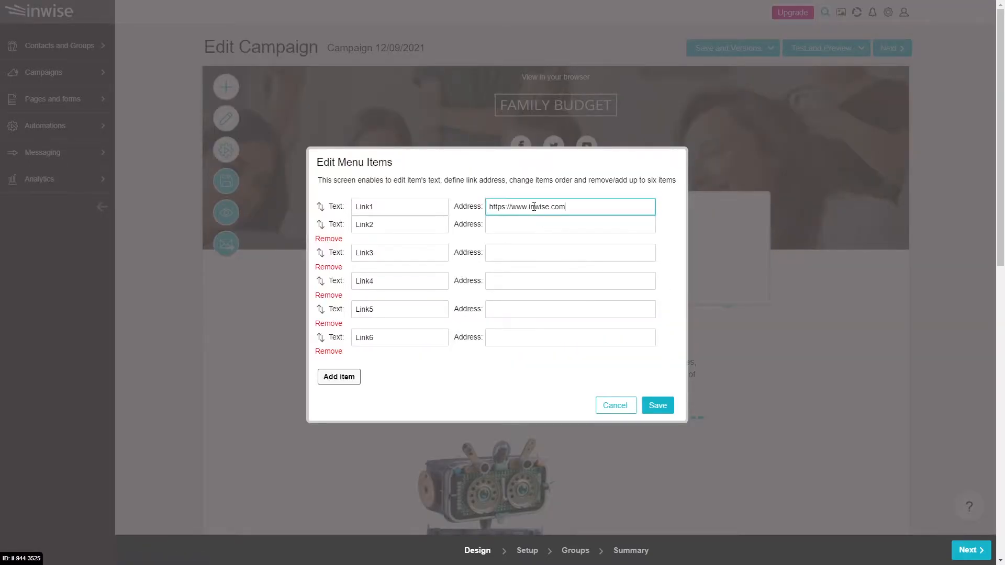
- Remove the menu items Link2 through Link6 and save the link menu
left_click(329, 351)
left_click(328, 324)
left_click(328, 295)
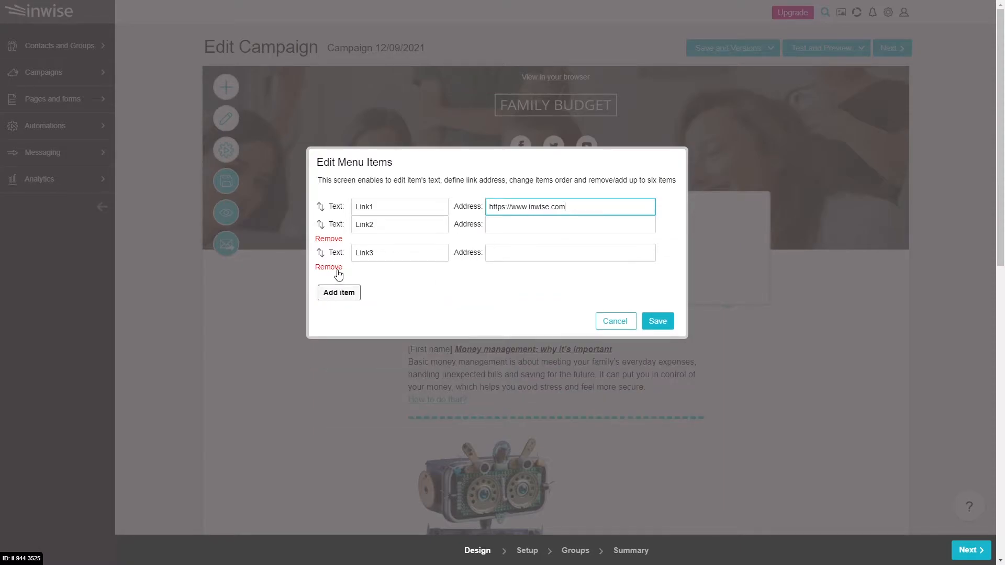
left_click(328, 266)
left_click(329, 239)
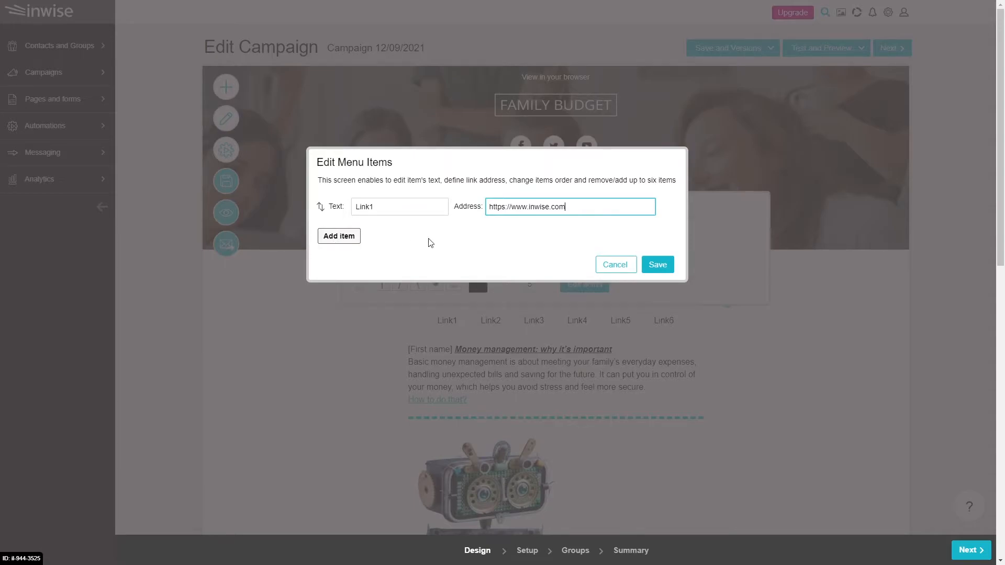
left_click(661, 265)
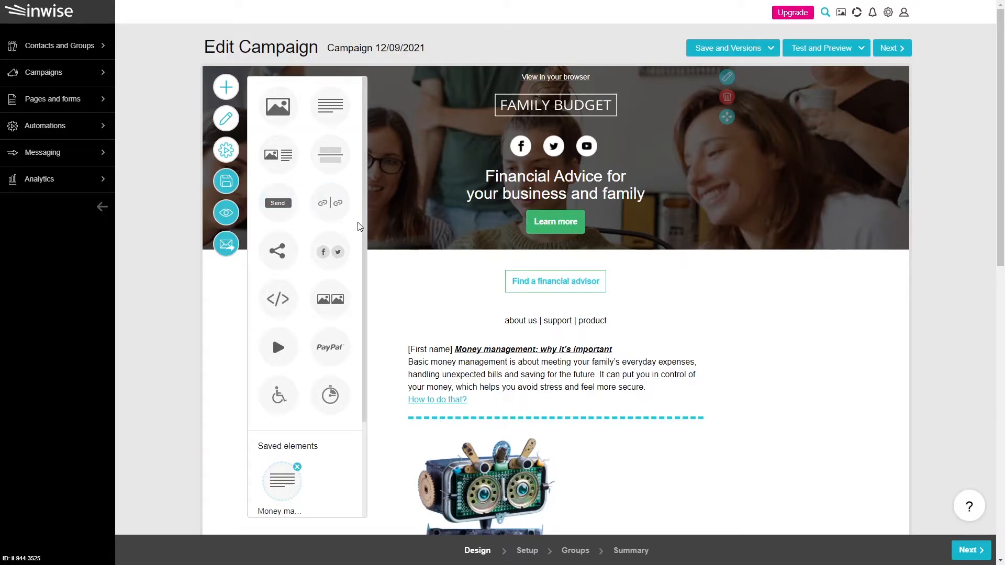
- Link the "Find a financial advisor" button to the landing page "Getting started with budgeting (57671)"
left_click(516, 291)
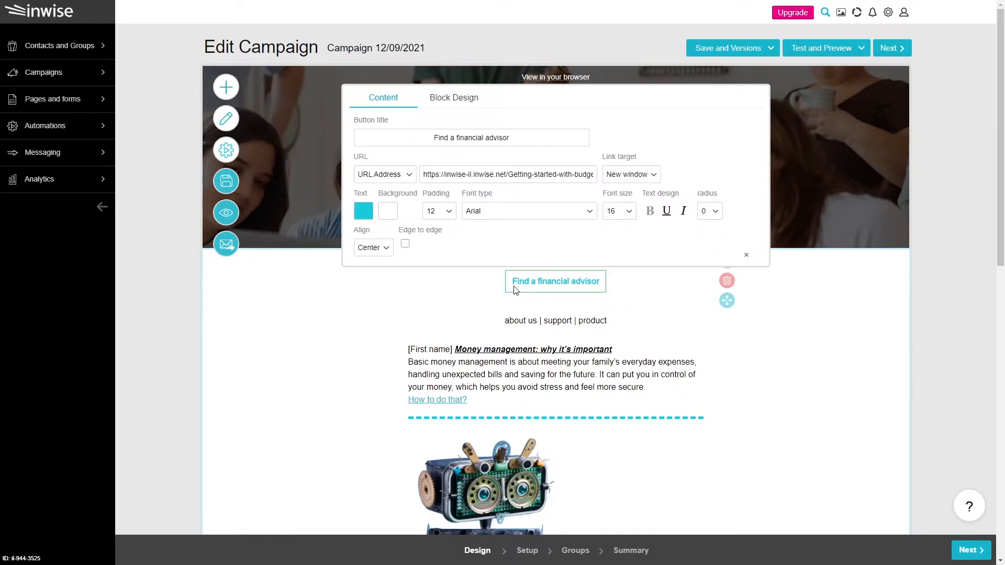
triple_click(530, 142)
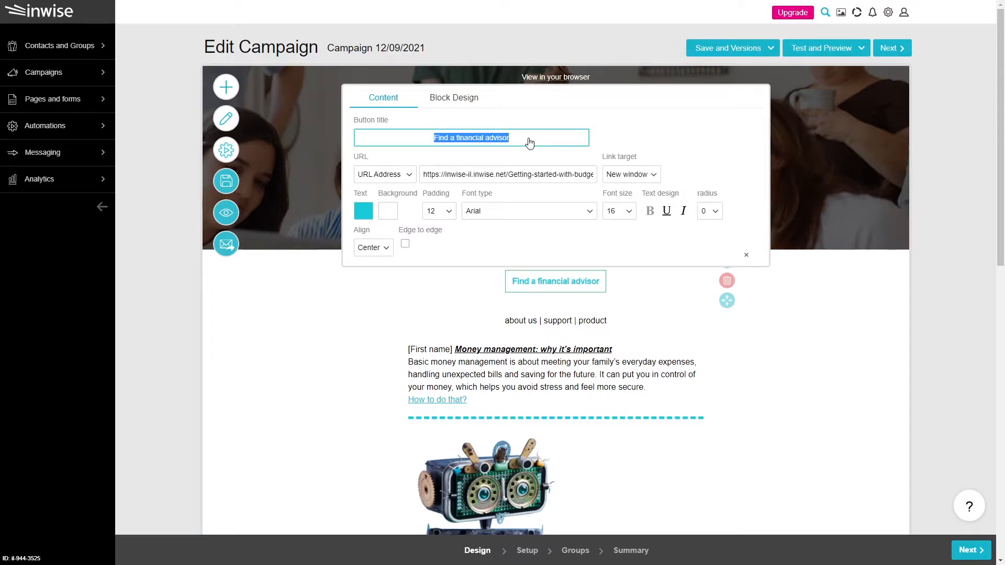
left_click(409, 178)
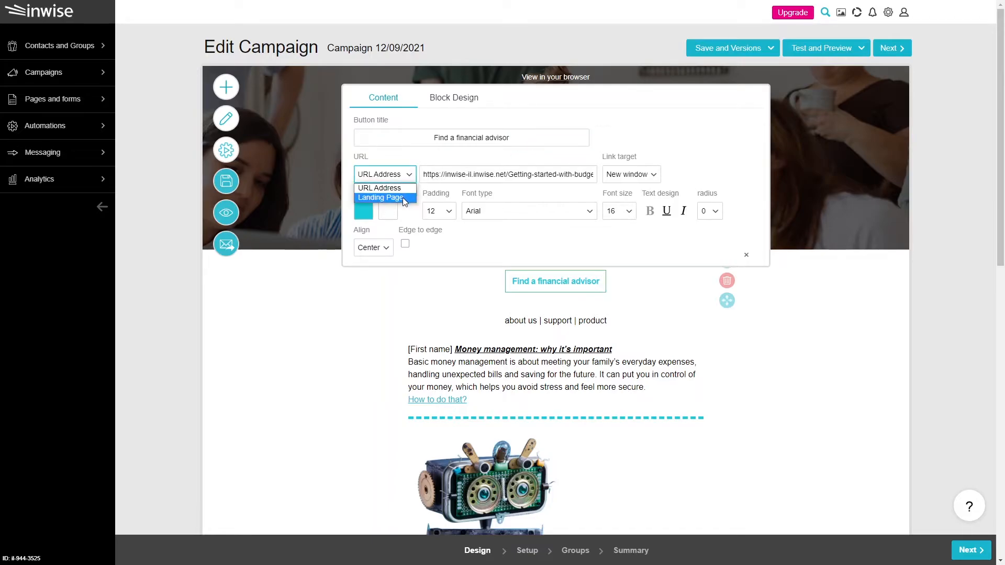
left_click(404, 202)
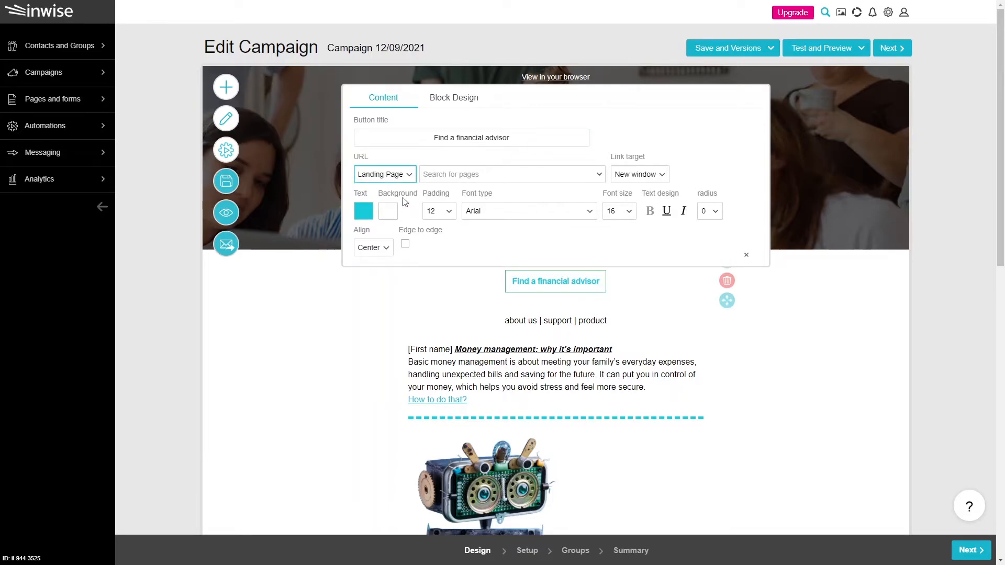
left_click(448, 179)
left_click(455, 215)
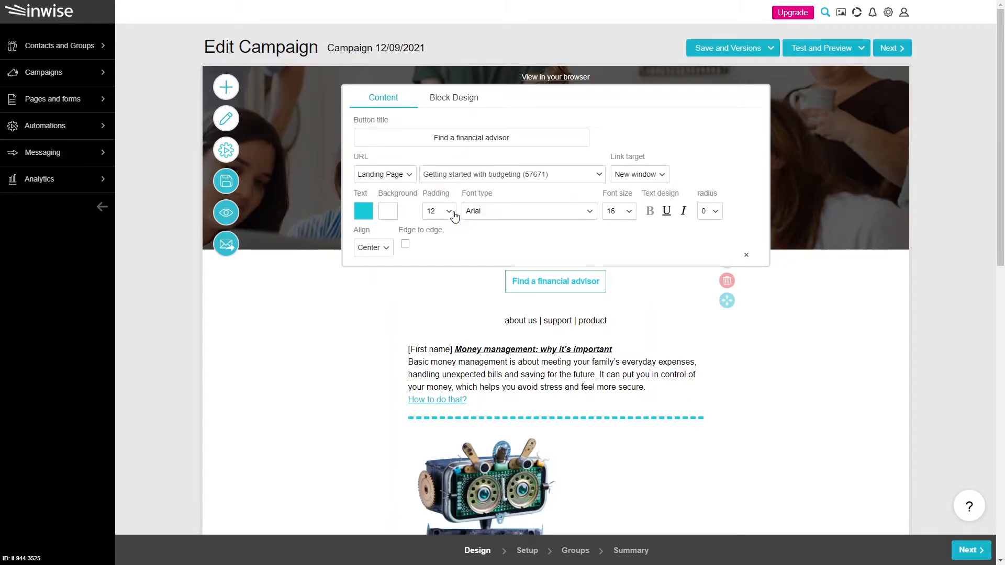
left_click(409, 177)
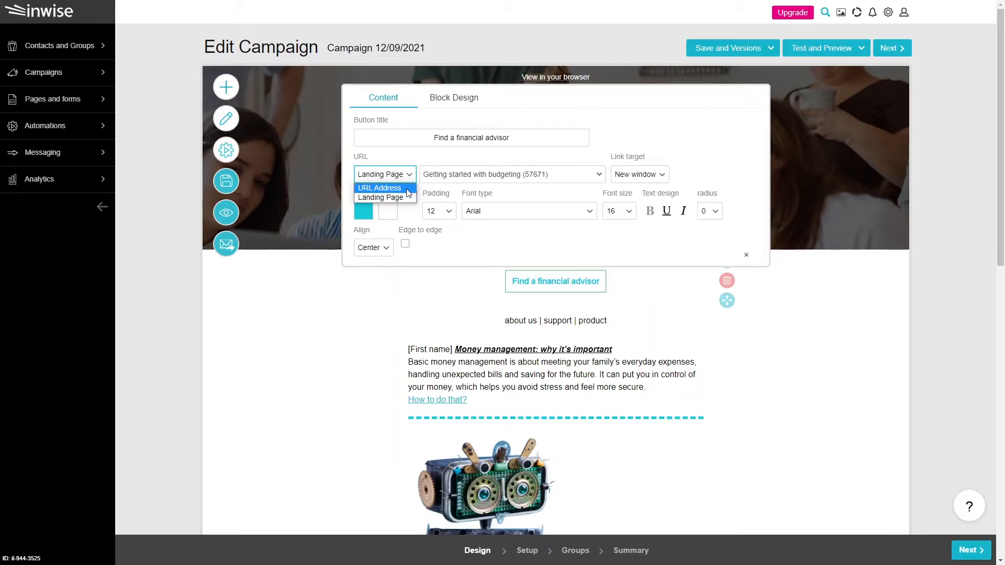
- Colour the button's text green, try a corner radius of 10 and set the radius back to 0
left_click(363, 210)
left_click(364, 320)
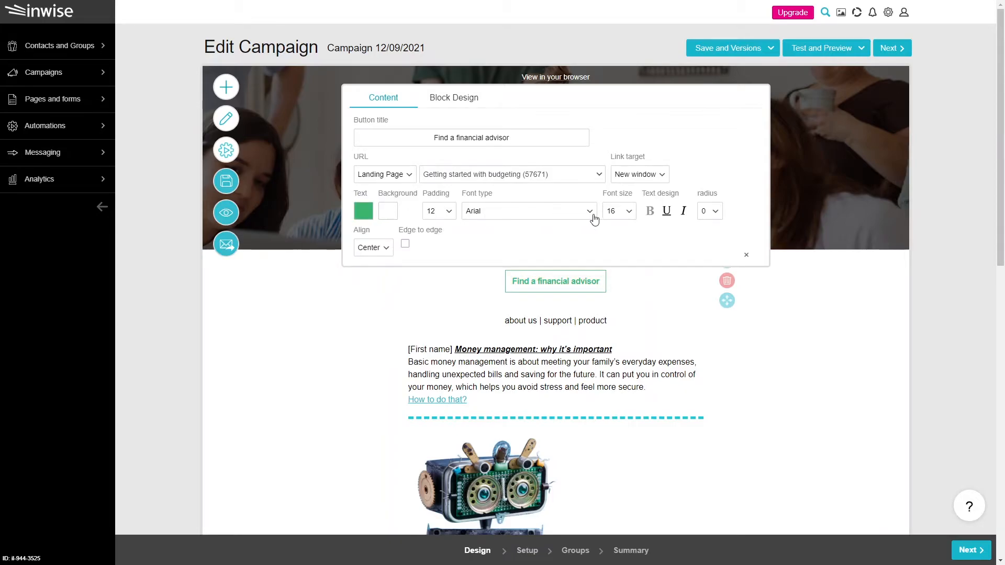
left_click(715, 213)
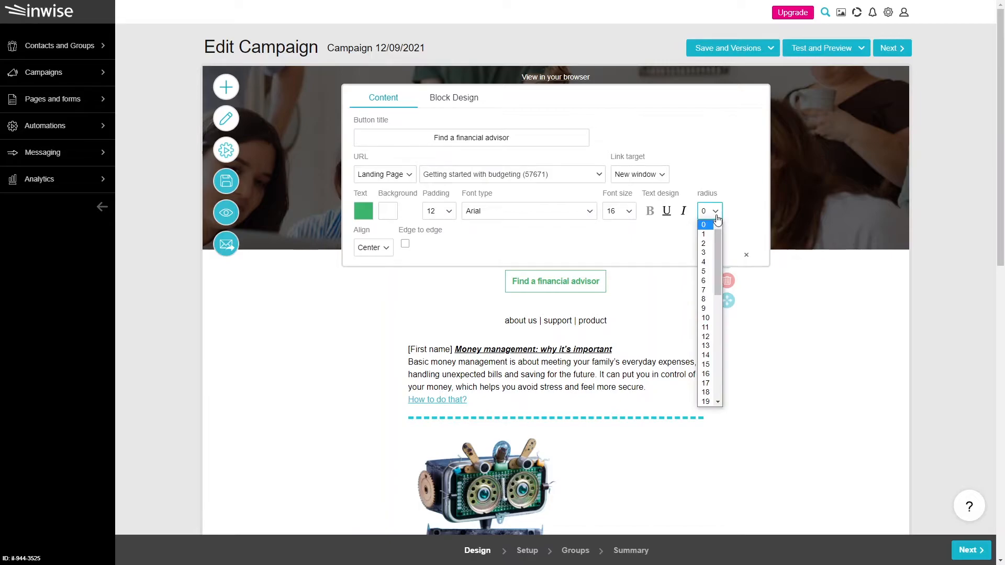
left_click(704, 320)
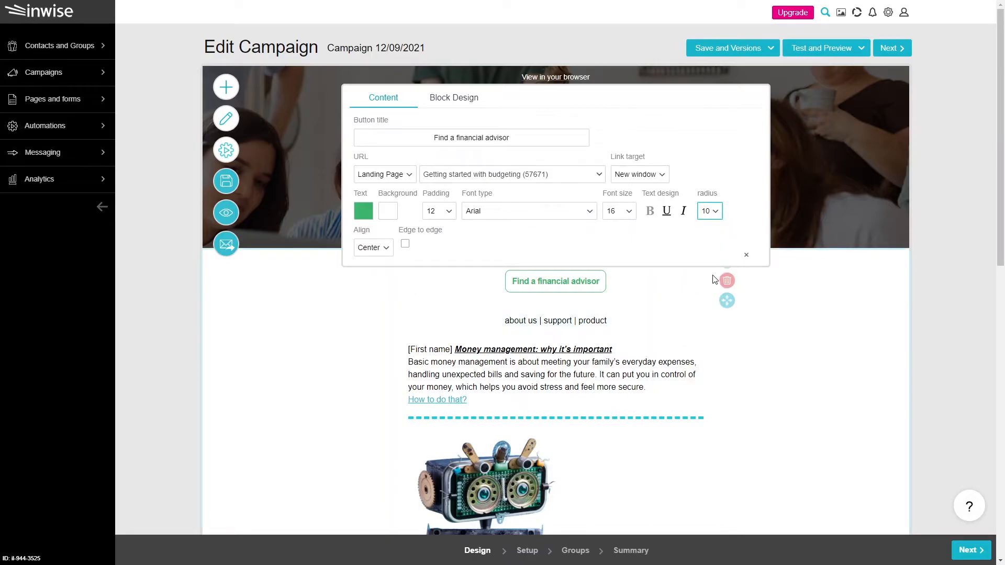
left_click(715, 213)
left_click(712, 226)
- Keep the "Find a financial advisor" button's alignment at Center and stretch it edge to edge
left_click(387, 255)
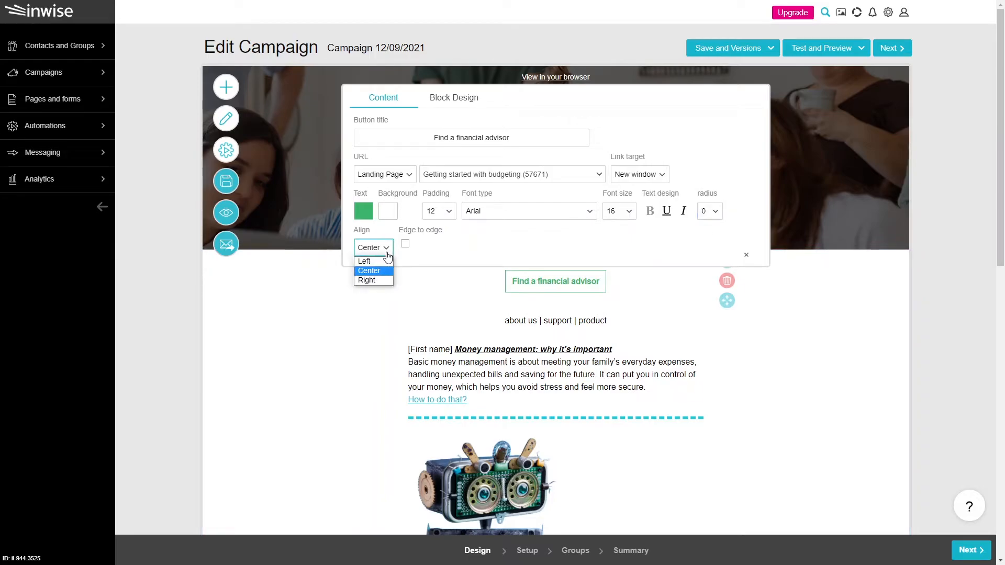
left_click(383, 272)
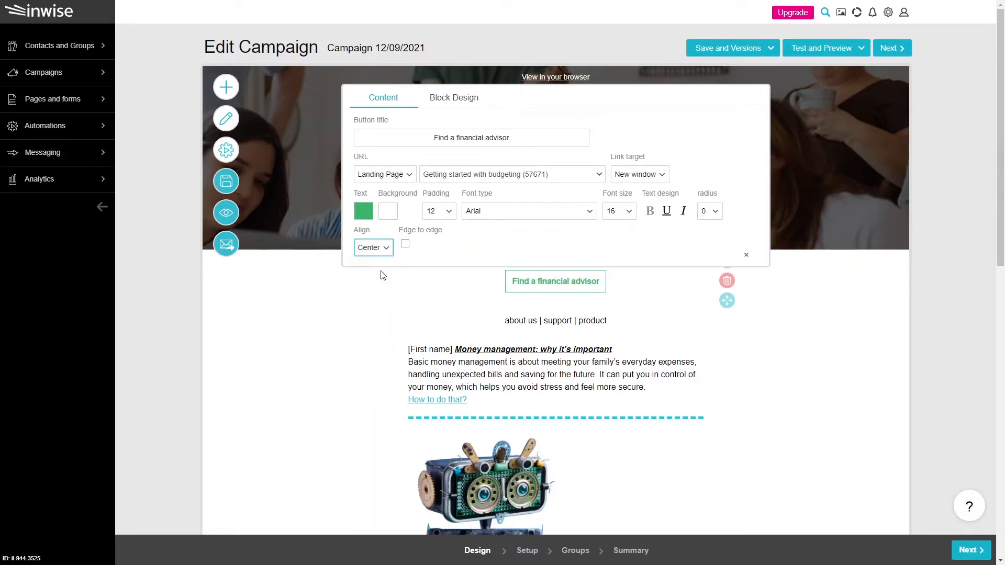
left_click(405, 246)
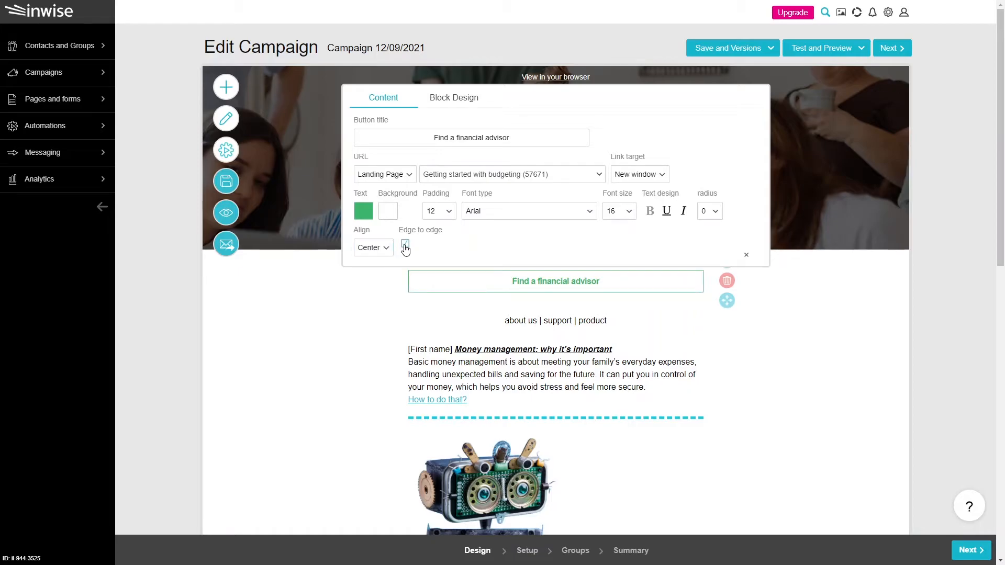
- Open the settings of the header's social follow icons, try Right alignment and set it back to Center
left_click(232, 94)
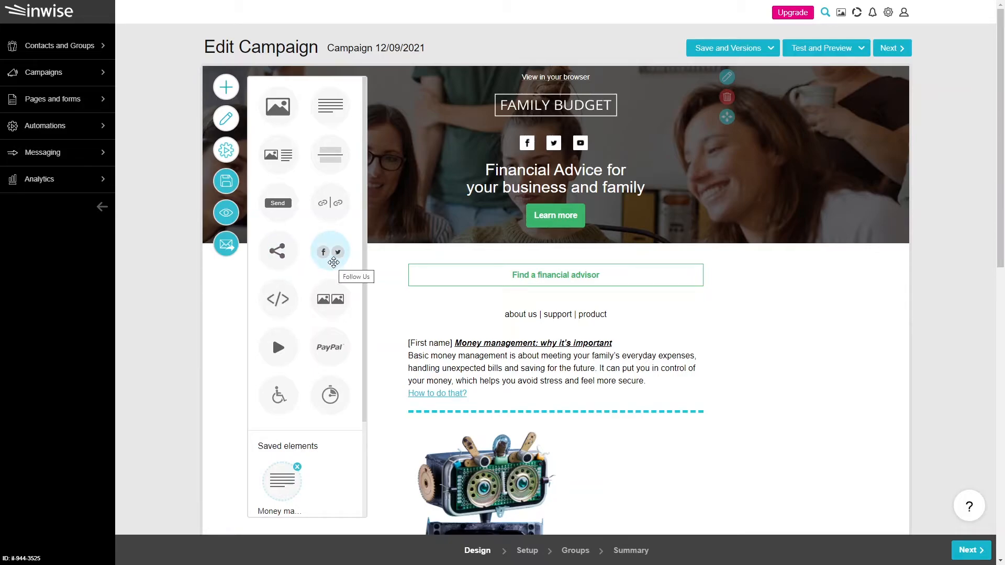
left_click_drag(333, 263, 566, 146)
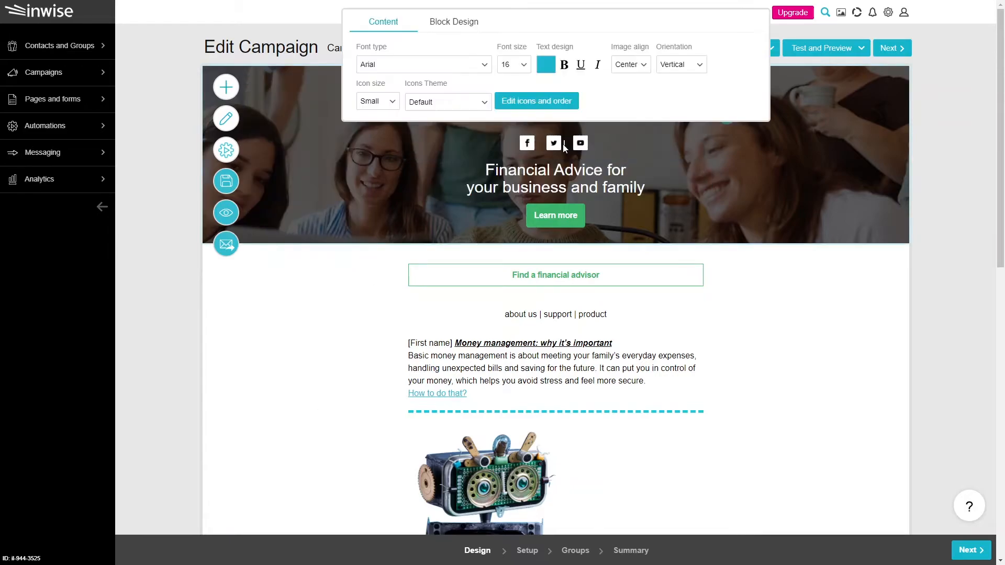
left_click(635, 69)
left_click(638, 79)
left_click(637, 69)
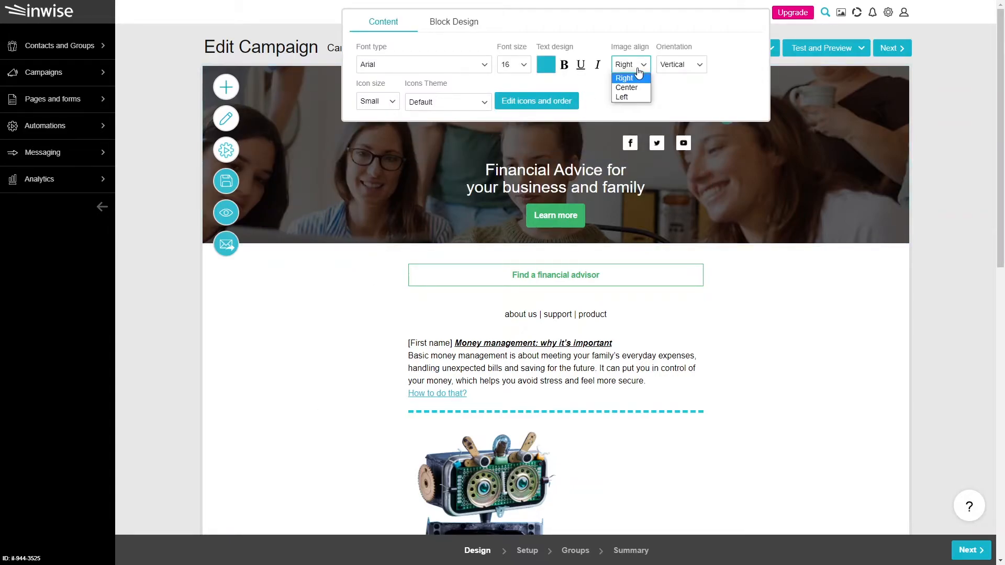
left_click(636, 88)
- Switch the follow icons' orientation between Horizontal and Vertical, leaving it at Horizontal
left_click(665, 71)
left_click(670, 85)
left_click(675, 69)
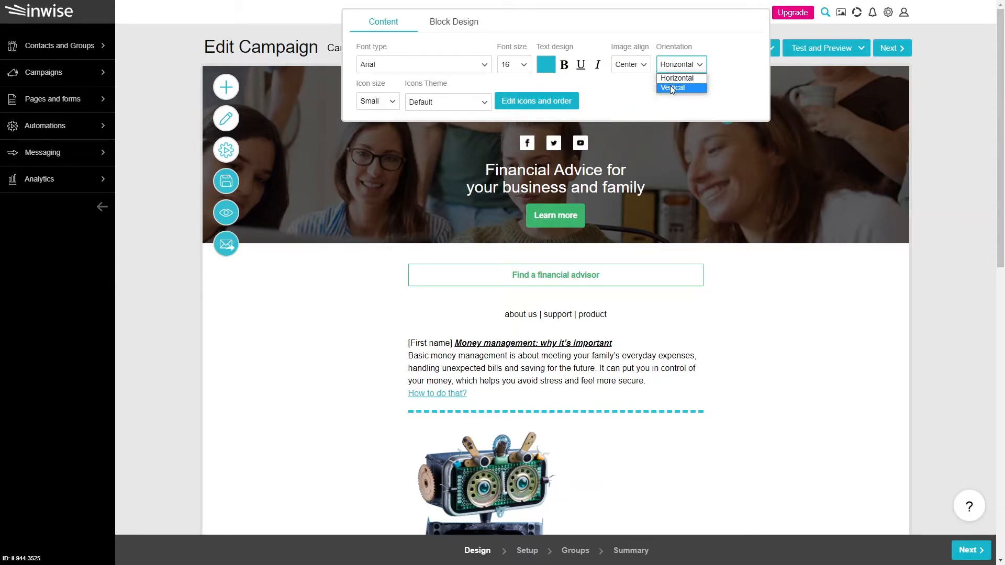
left_click(670, 86)
left_click(675, 71)
left_click(670, 85)
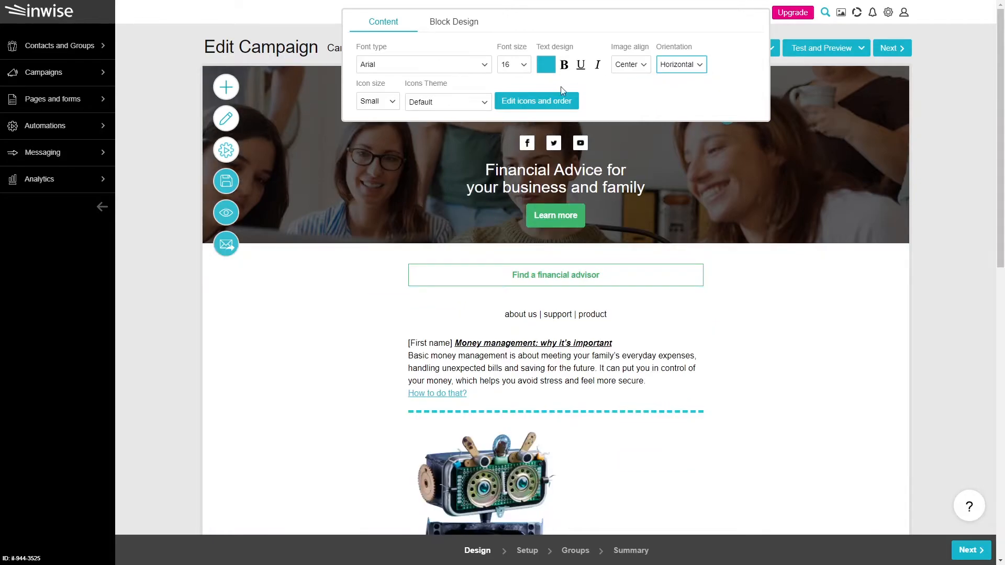
- Set the header follow icons' size to Medium and their theme to Black & White
left_click(391, 104)
left_click(373, 124)
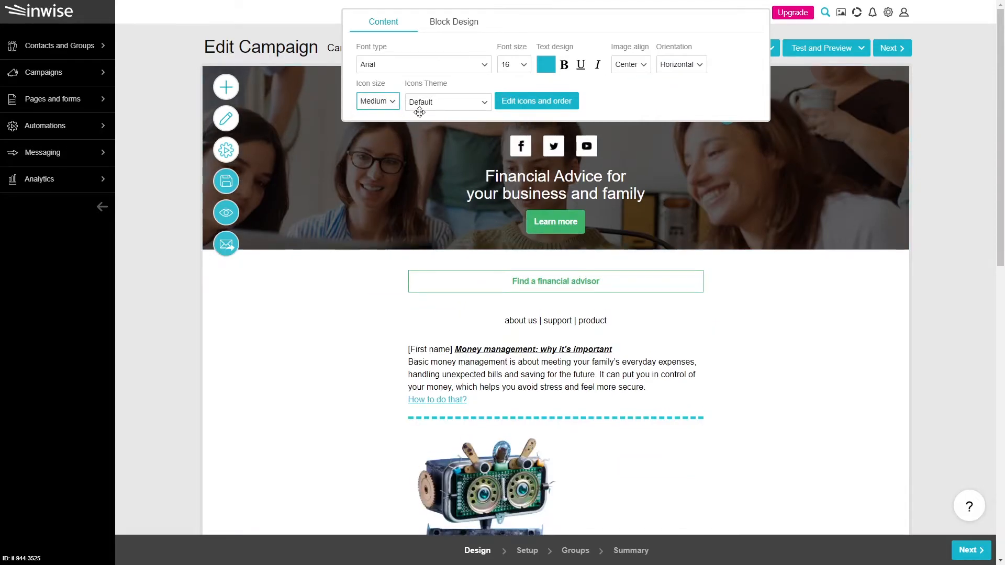
left_click(436, 106)
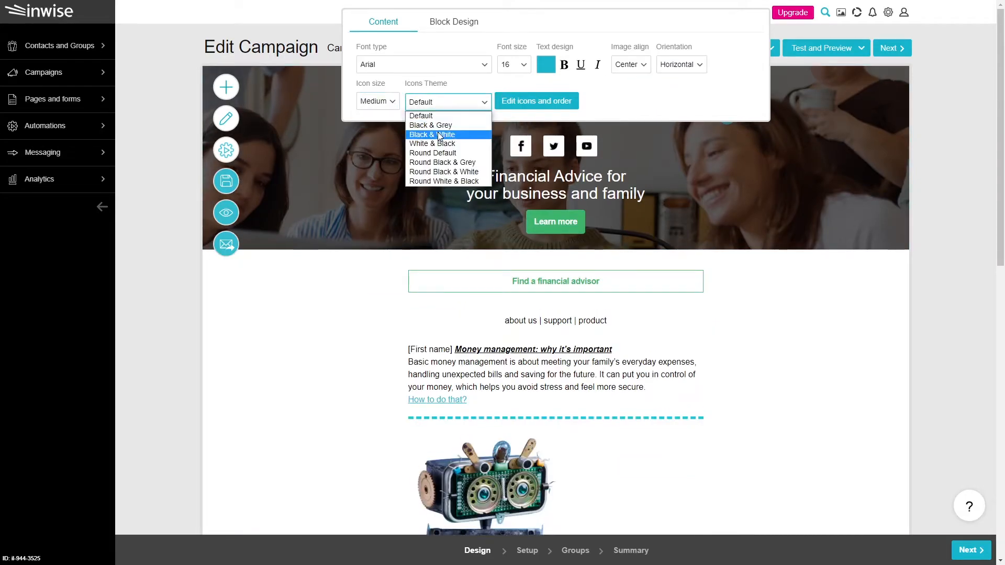
left_click(437, 132)
- Turn the Facebook and Twitter follow icons off and on again, and try moving Facebook down in the icon order
left_click(507, 105)
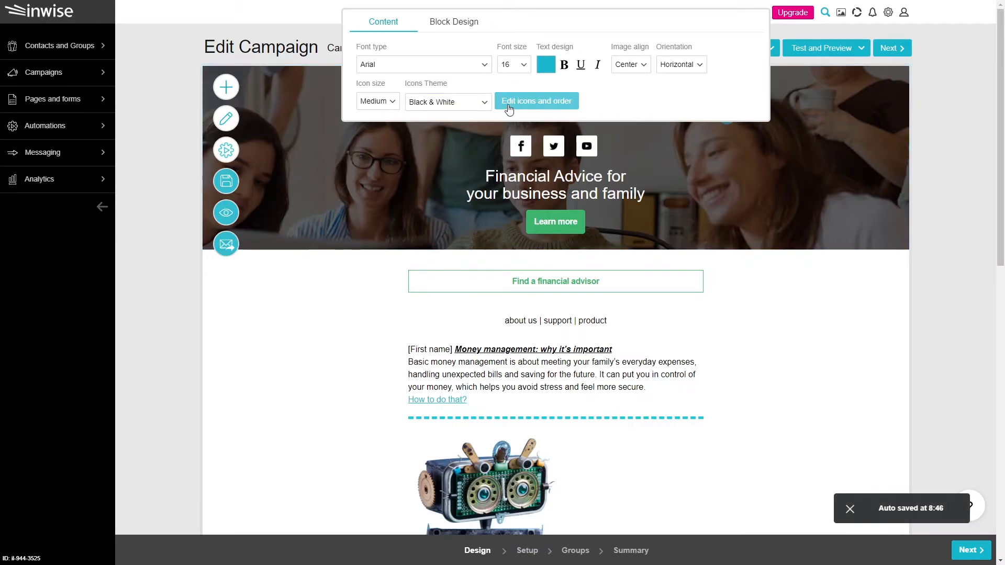
left_click(509, 107)
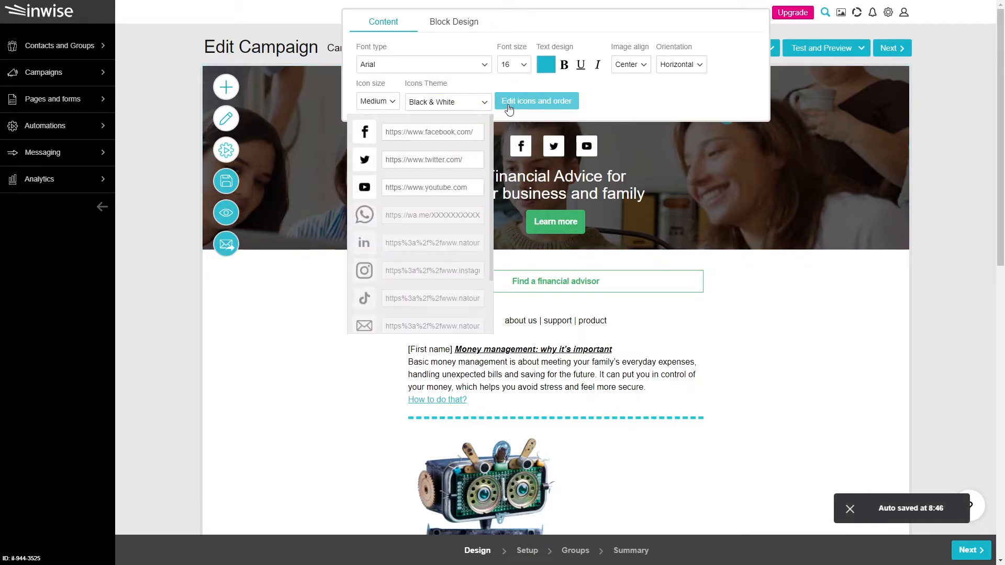
left_click(368, 137)
left_click(367, 162)
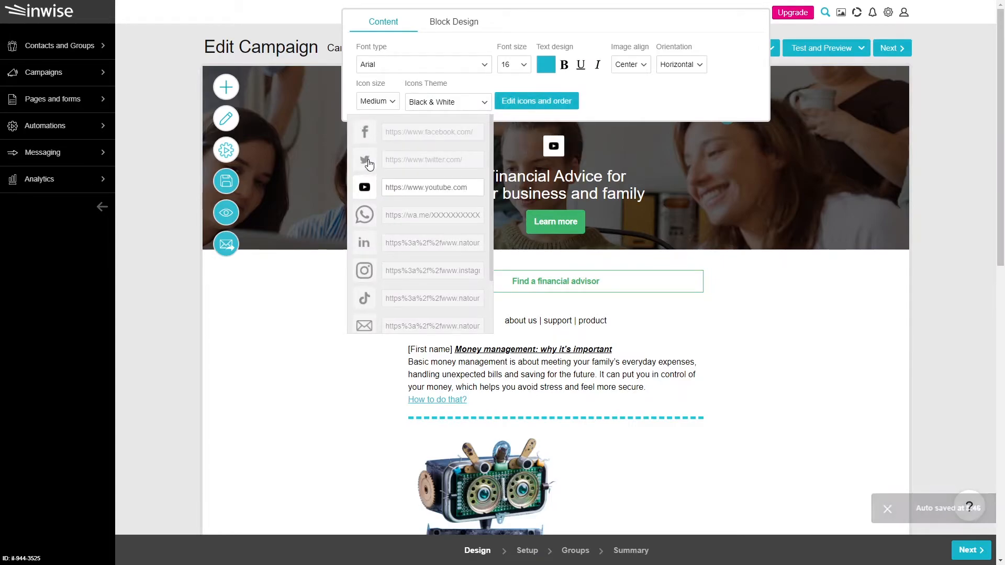
left_click(368, 164)
left_click(369, 137)
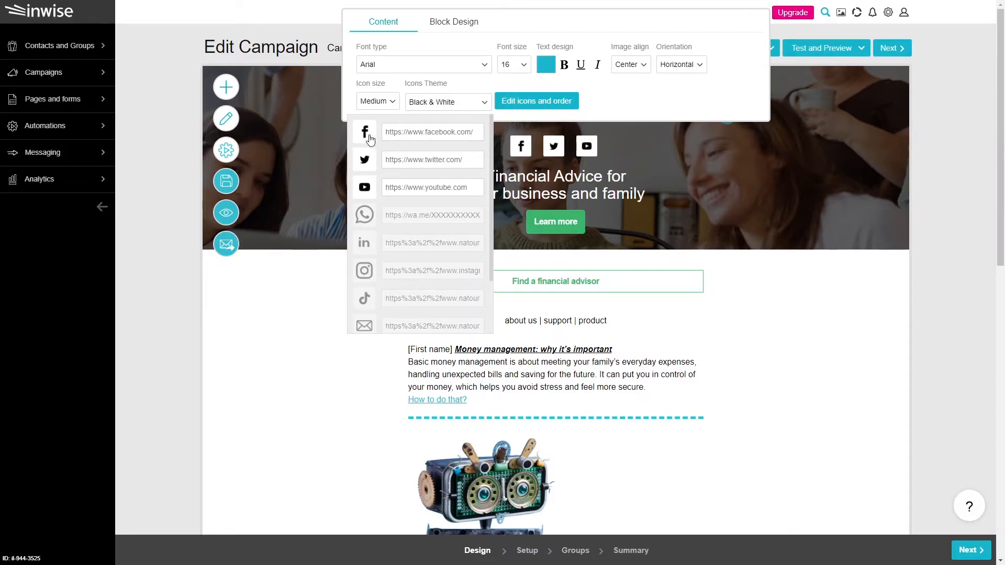
left_click_drag(368, 139, 367, 190)
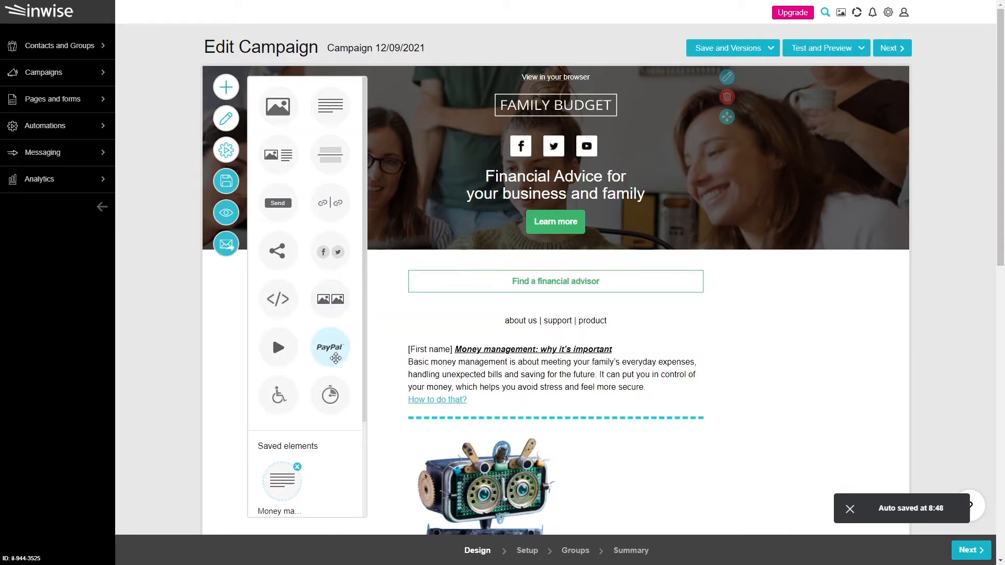
- Add a PayPal "Buy now" button below the money management text and open its PayPal details for editing
left_click_drag(335, 358, 471, 428)
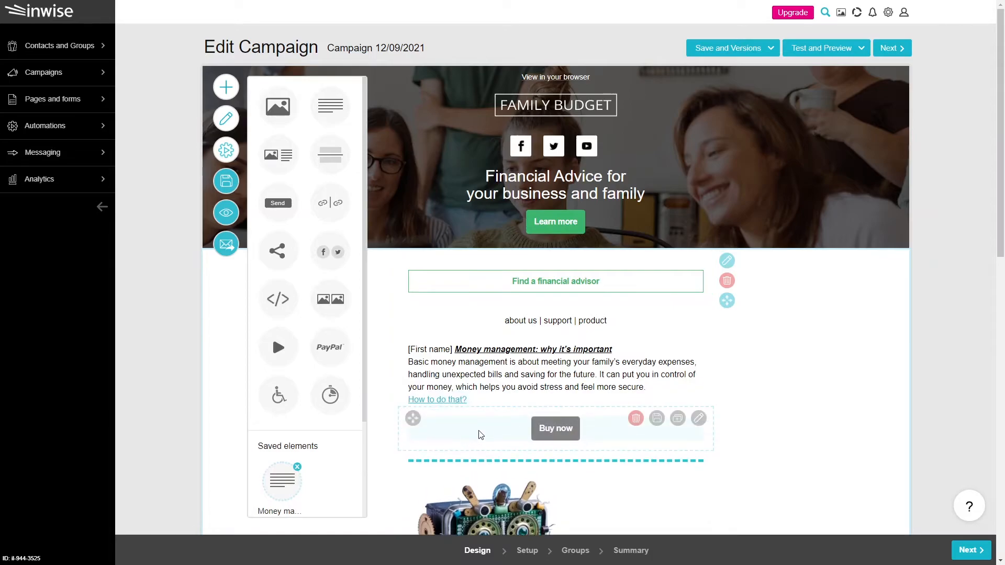
left_click(613, 438)
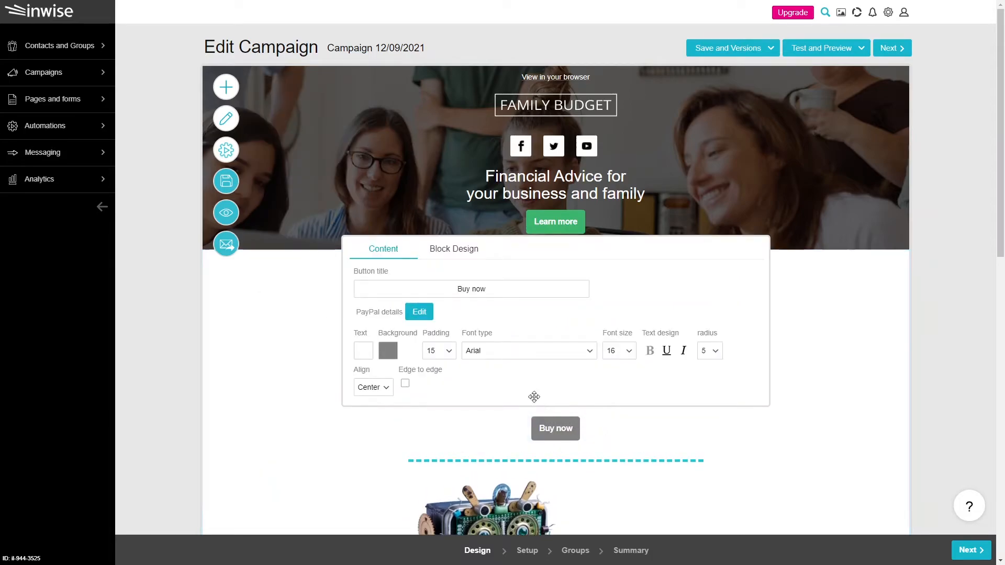
left_click(419, 312)
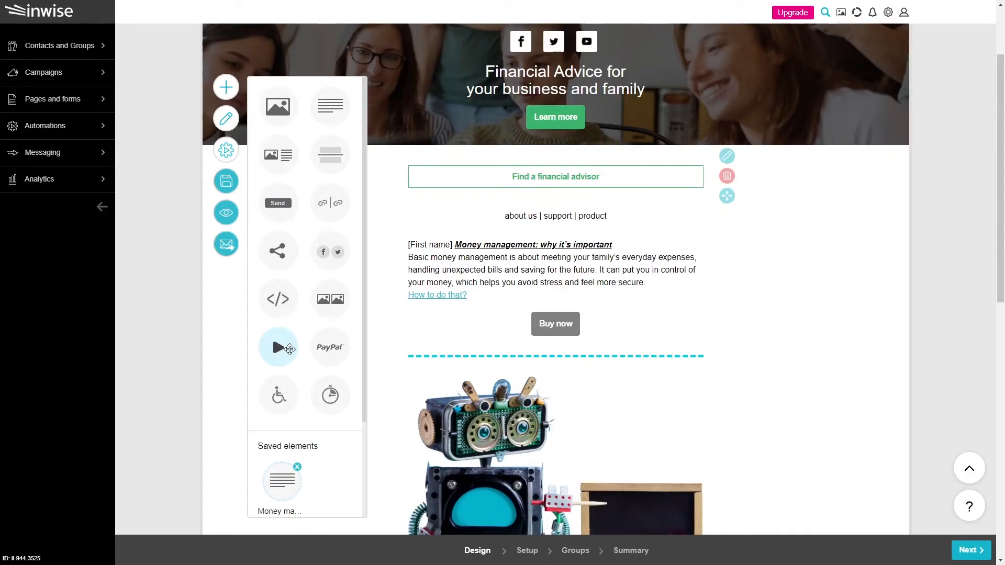
left_click_drag(289, 349, 494, 379)
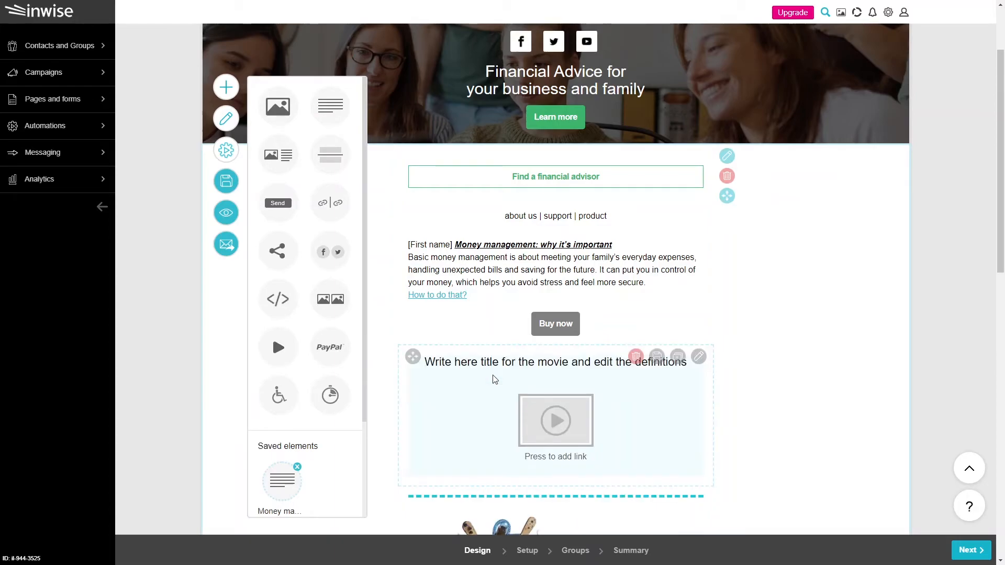
left_click(700, 358)
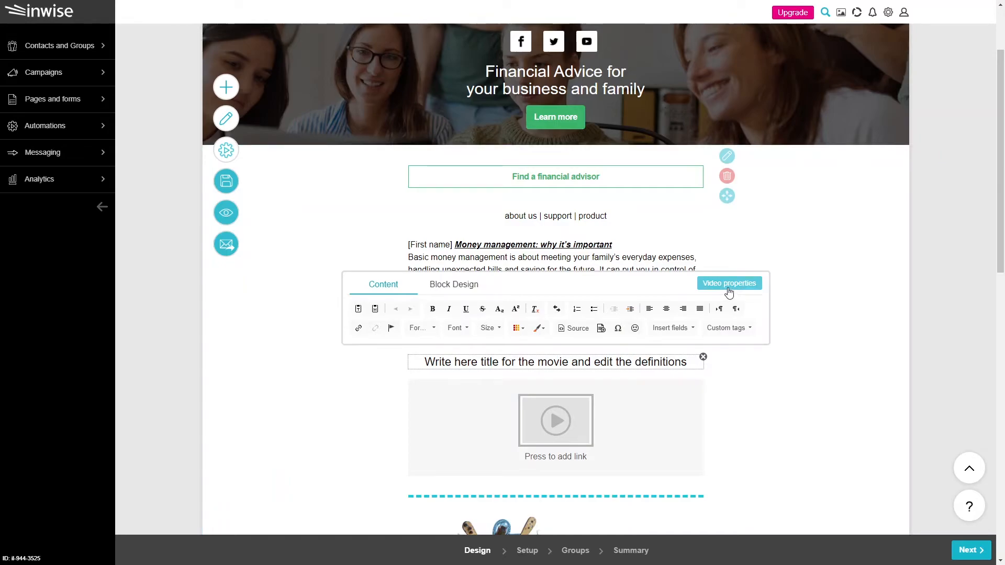
left_click(729, 283)
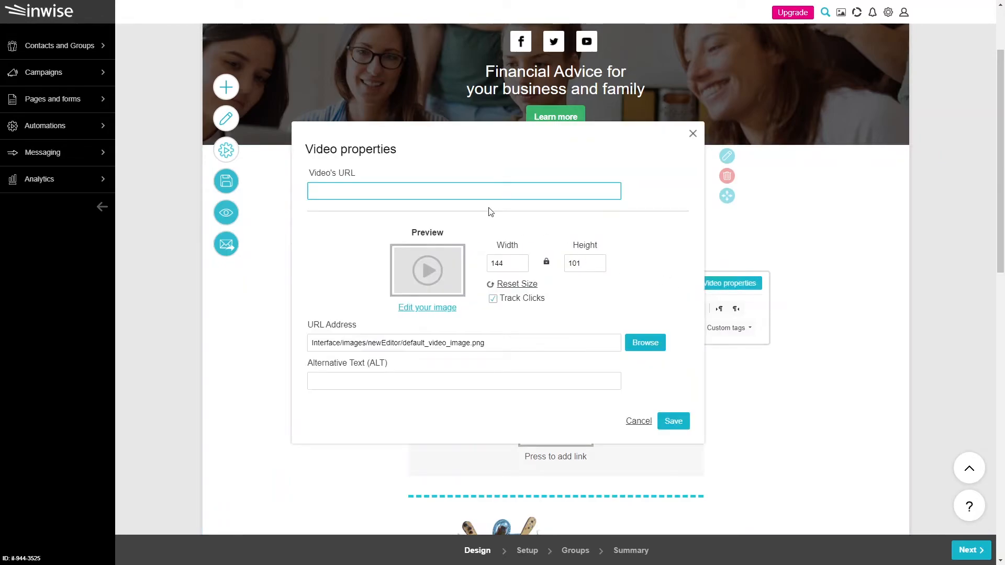
type("https://www.youtube.com/watch?v=AIJG8n83nJc")
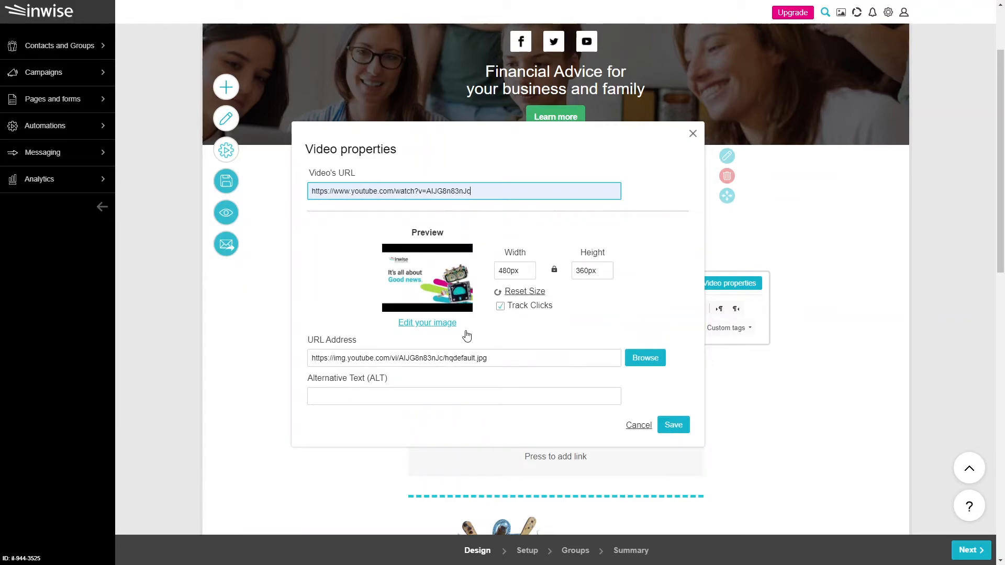
left_click(672, 426)
- Replace the video's placeholder title with "Click here to watch the video"
double_click(581, 361)
triple_click(581, 361)
type("Click here to watch the video")
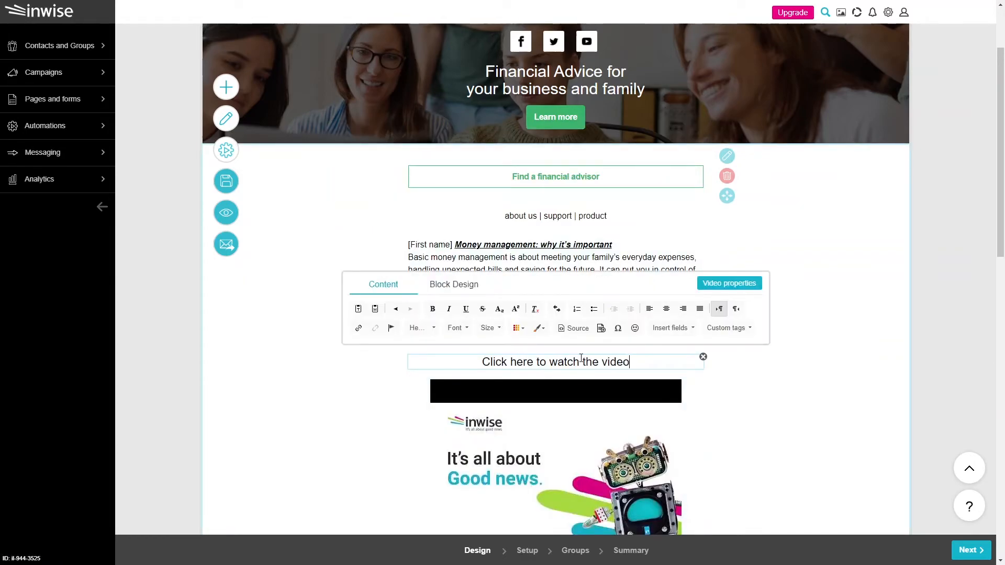
left_click(363, 404)
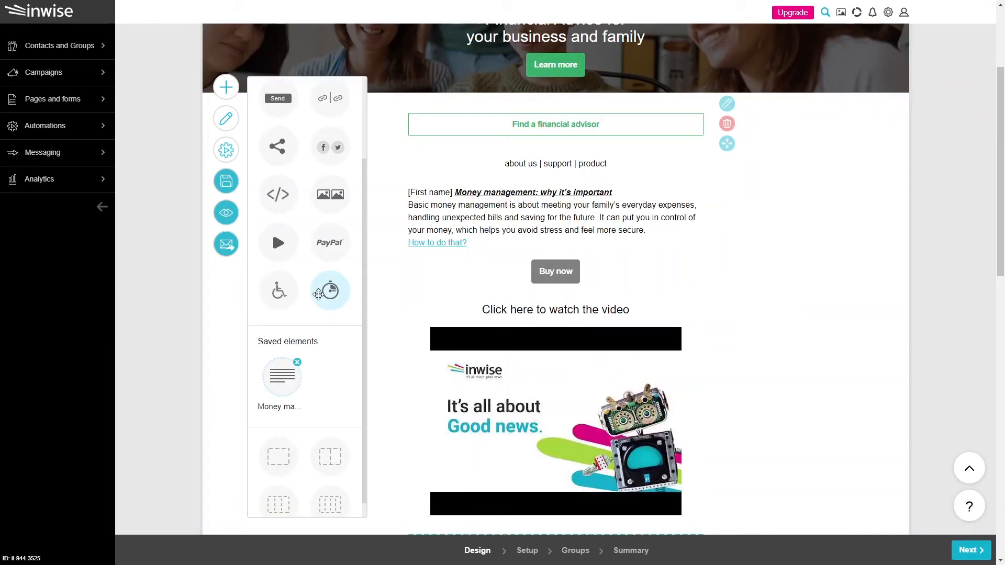
- Add a countdown timer between the Buy now button and the video, with a turquoise background and circles around the numbers
left_click_drag(325, 287, 471, 330)
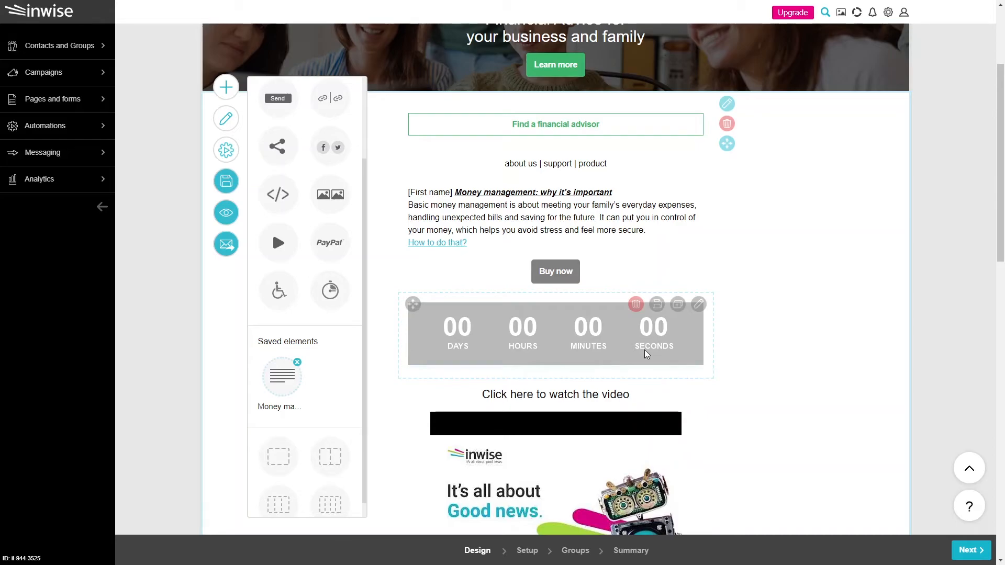
left_click(698, 304)
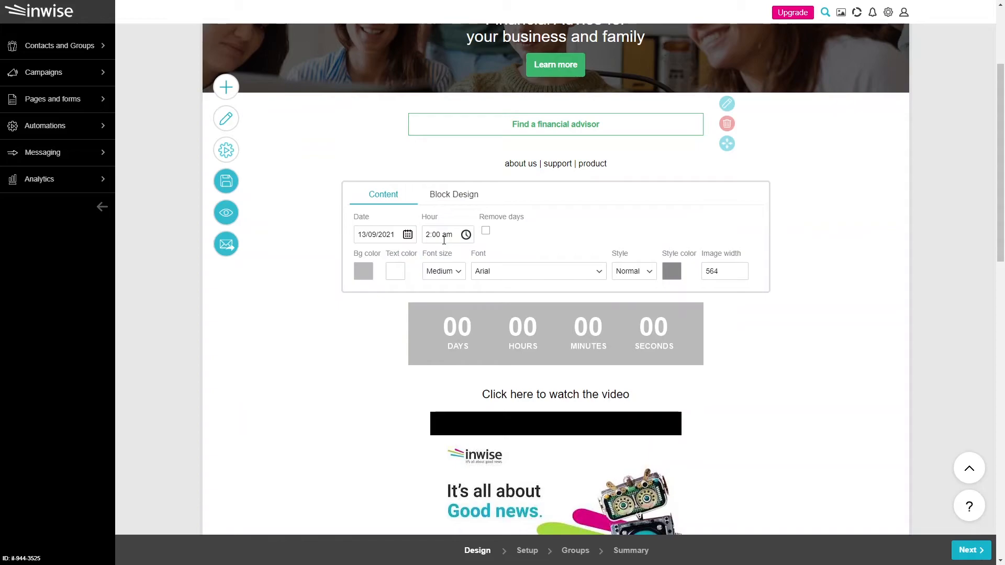
left_click(369, 275)
left_click(372, 388)
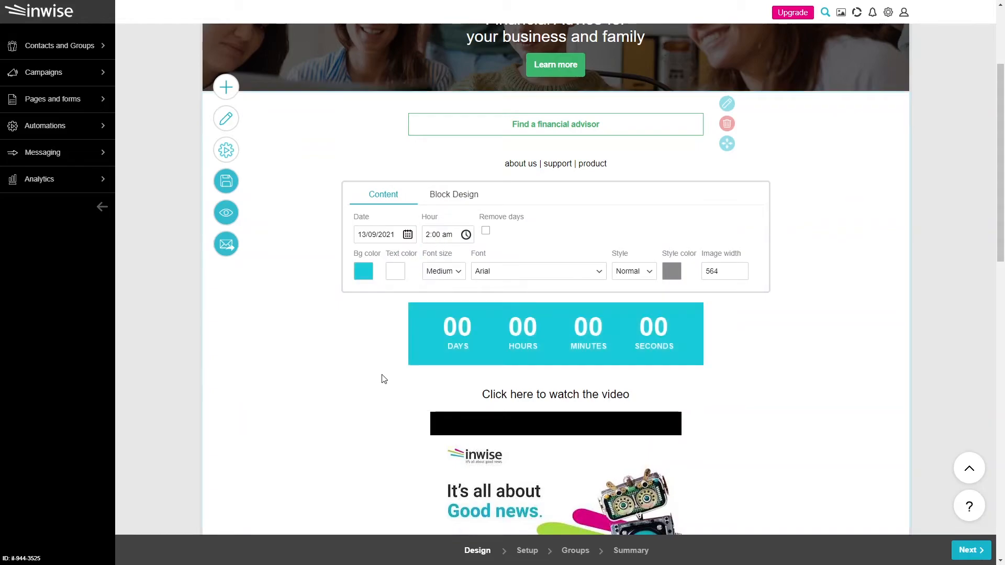
left_click(629, 279)
left_click(629, 304)
- Add the countdown timer to the saved elements under the name "Timer"
left_click(226, 87)
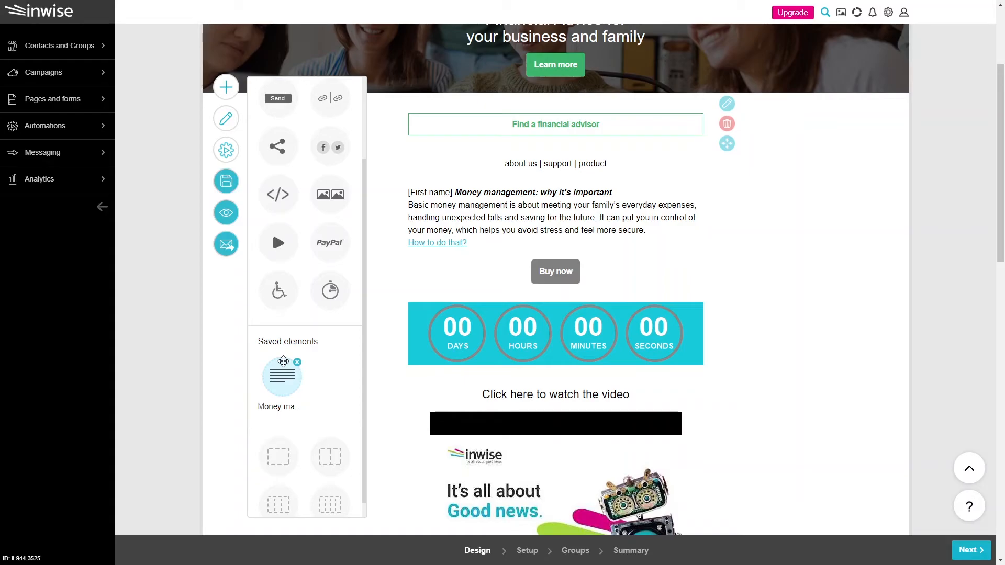
mouse_move(664, 350)
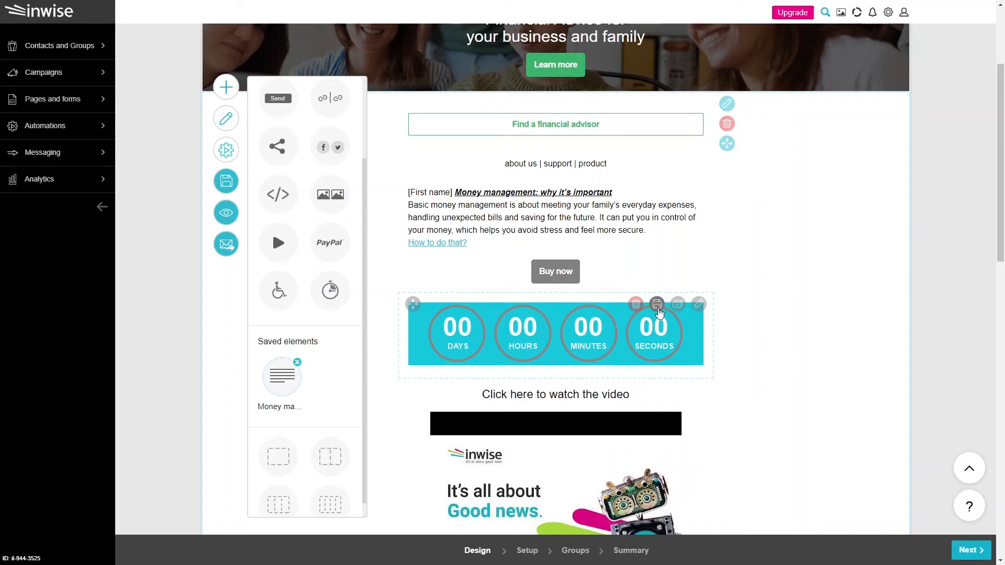
left_click(657, 305)
type("Timer")
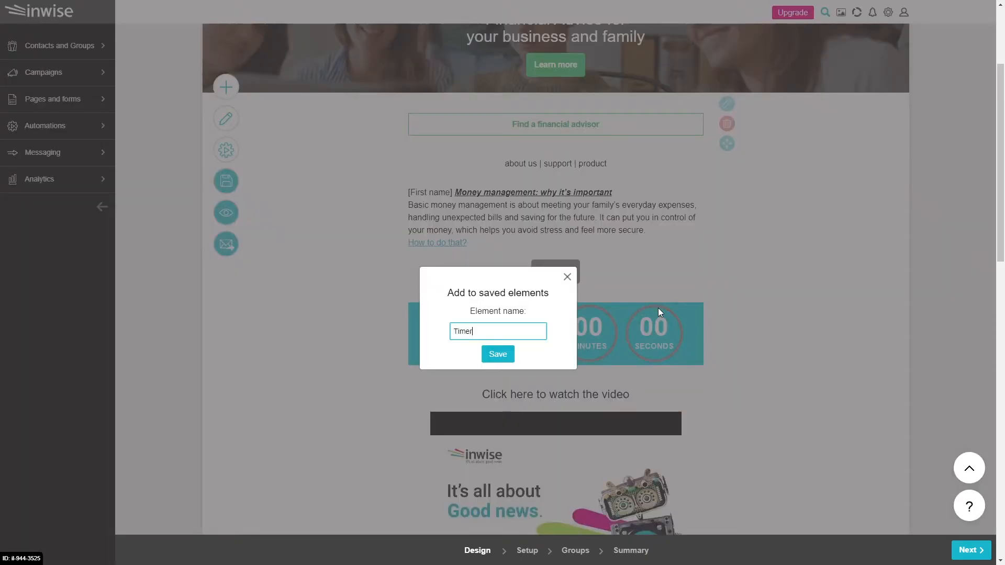
left_click(508, 360)
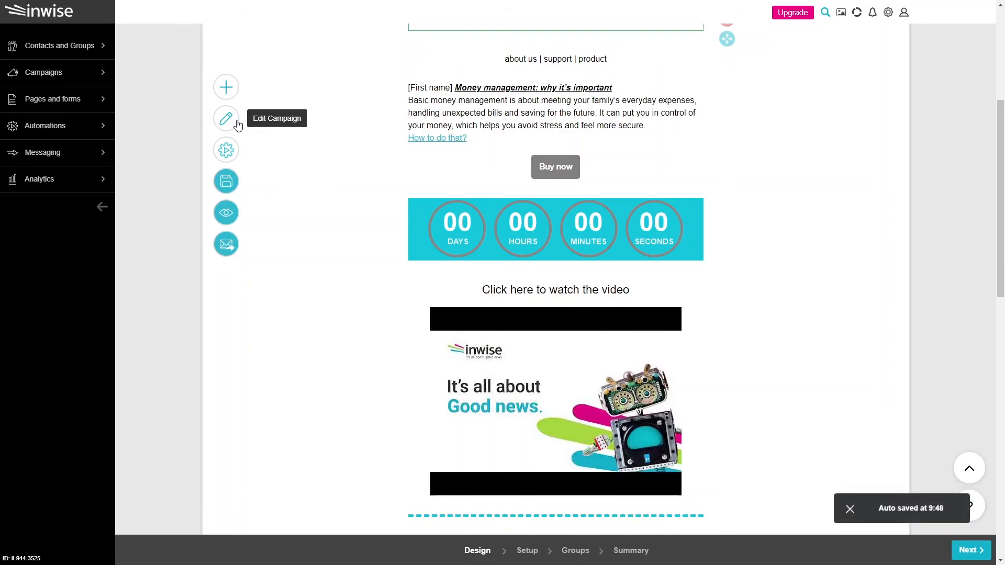
- Set the campaign's outer background colour to turquoise
left_click(227, 120)
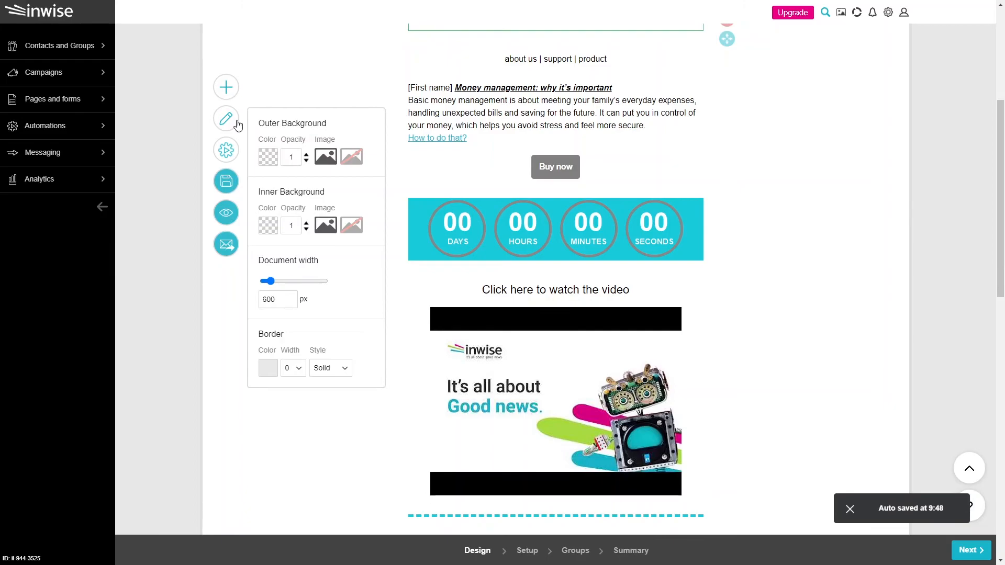
left_click(266, 158)
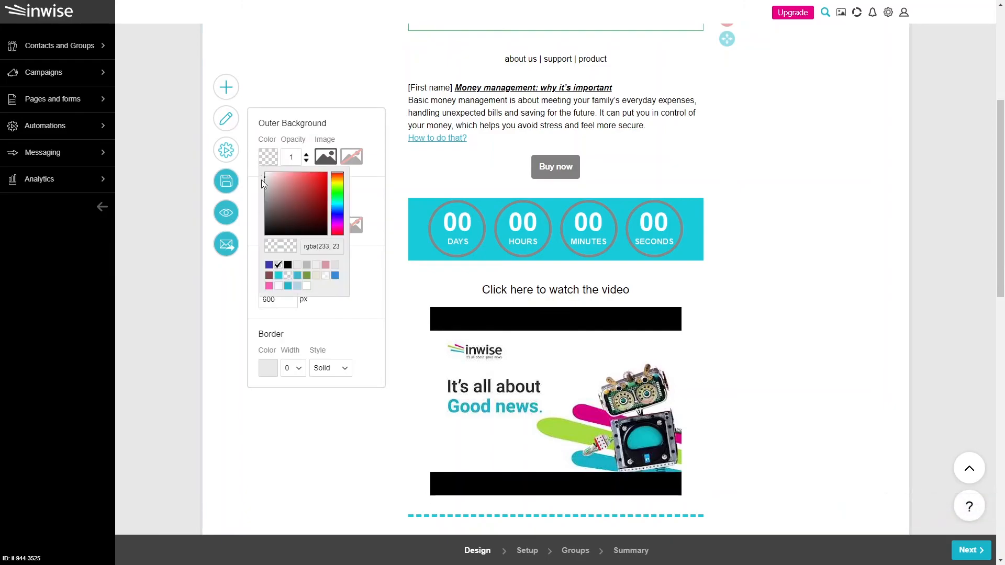
left_click(278, 276)
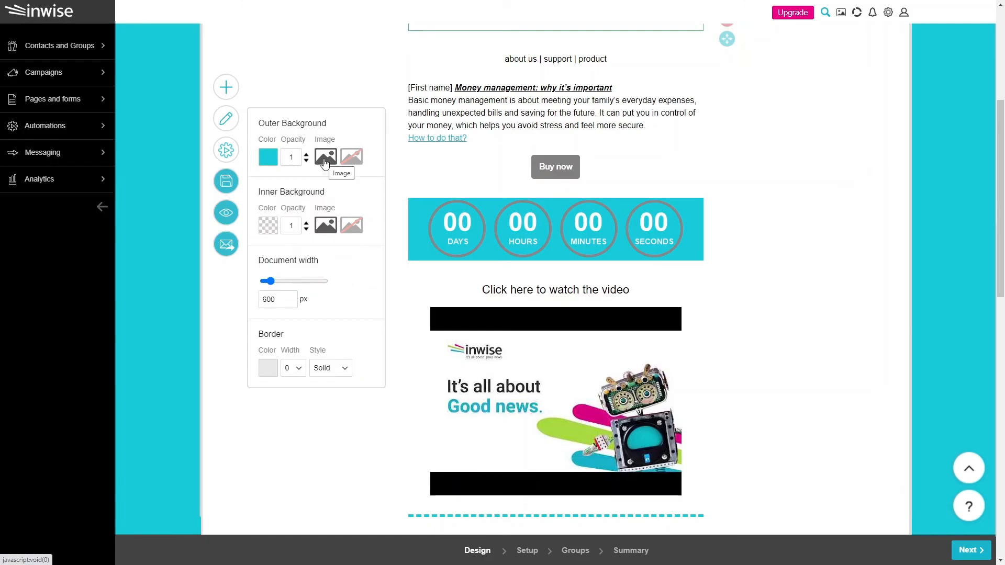
- Check the inner background's colour choices and widen the document slightly beyond 600 px
left_click(267, 230)
left_click(267, 230)
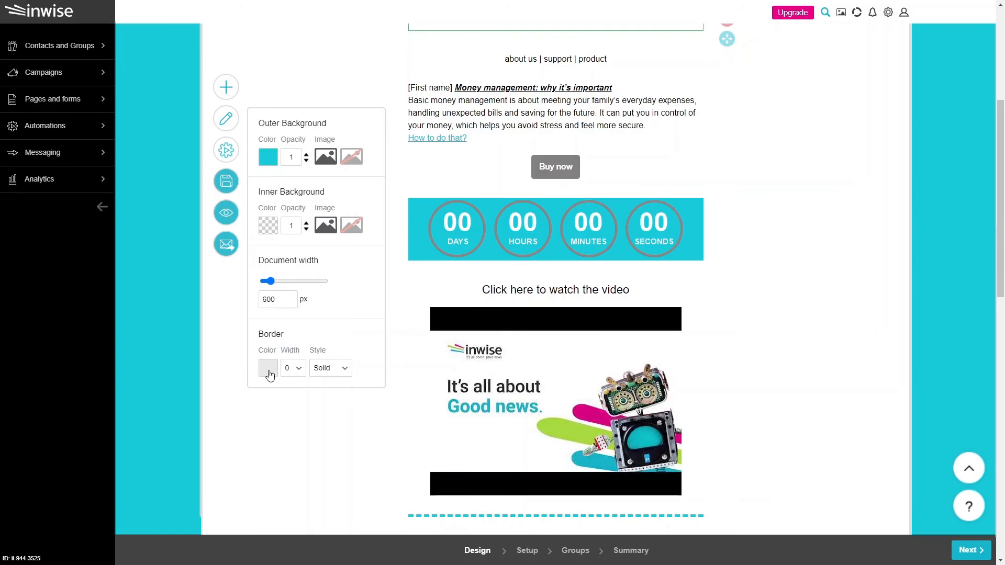
mouse_move(268, 284)
left_mouse_down()
mouse_move(300, 286)
mouse_move(267, 286)
left_mouse_up()
left_click(236, 298)
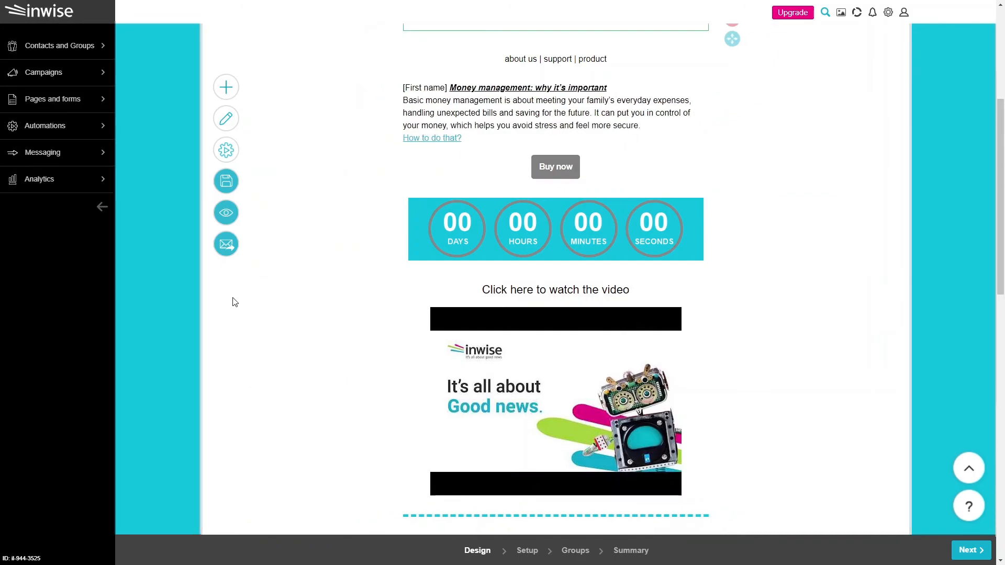
- Open the campaign's Test and Preview options
scroll(230, 299, "up", 5)
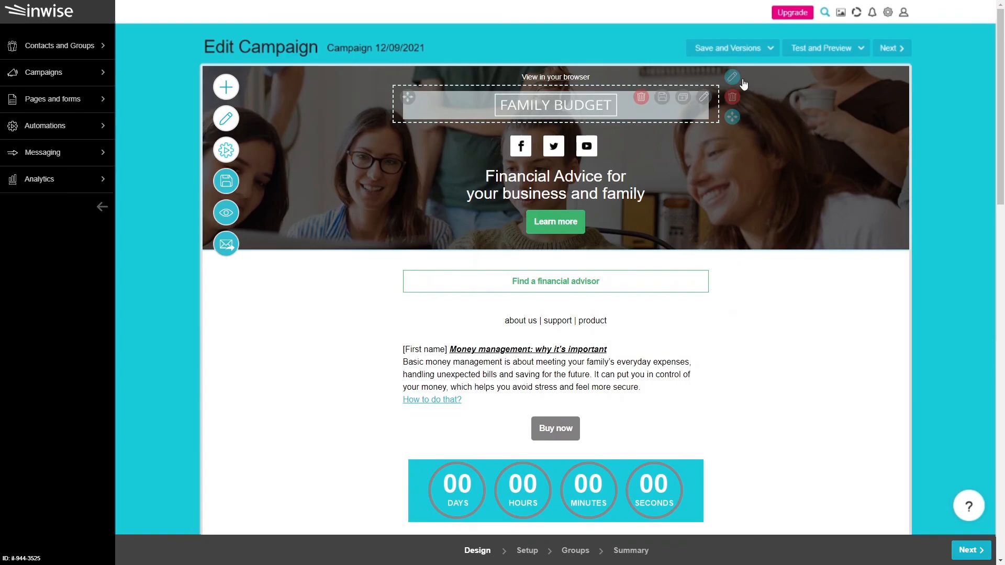
left_click(811, 53)
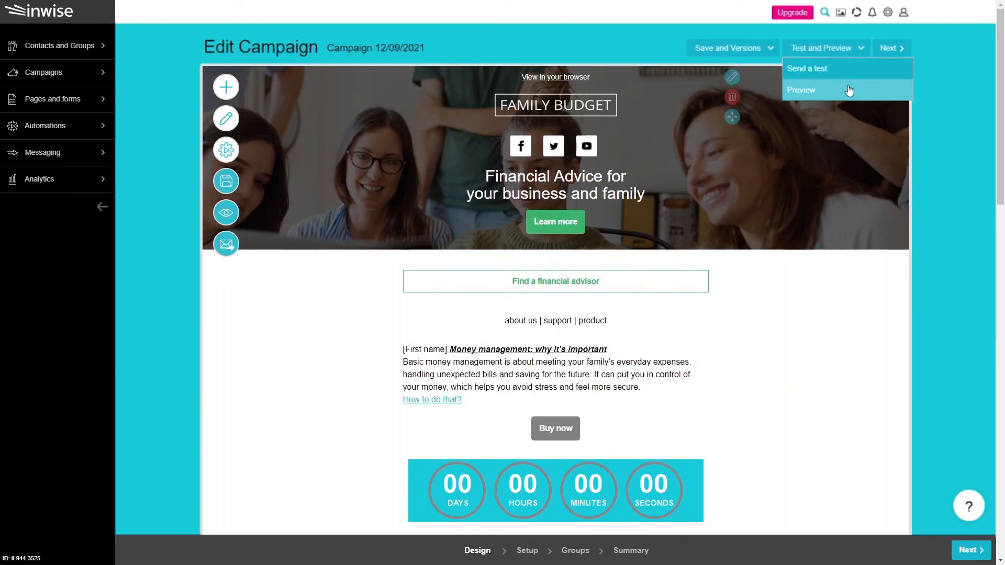